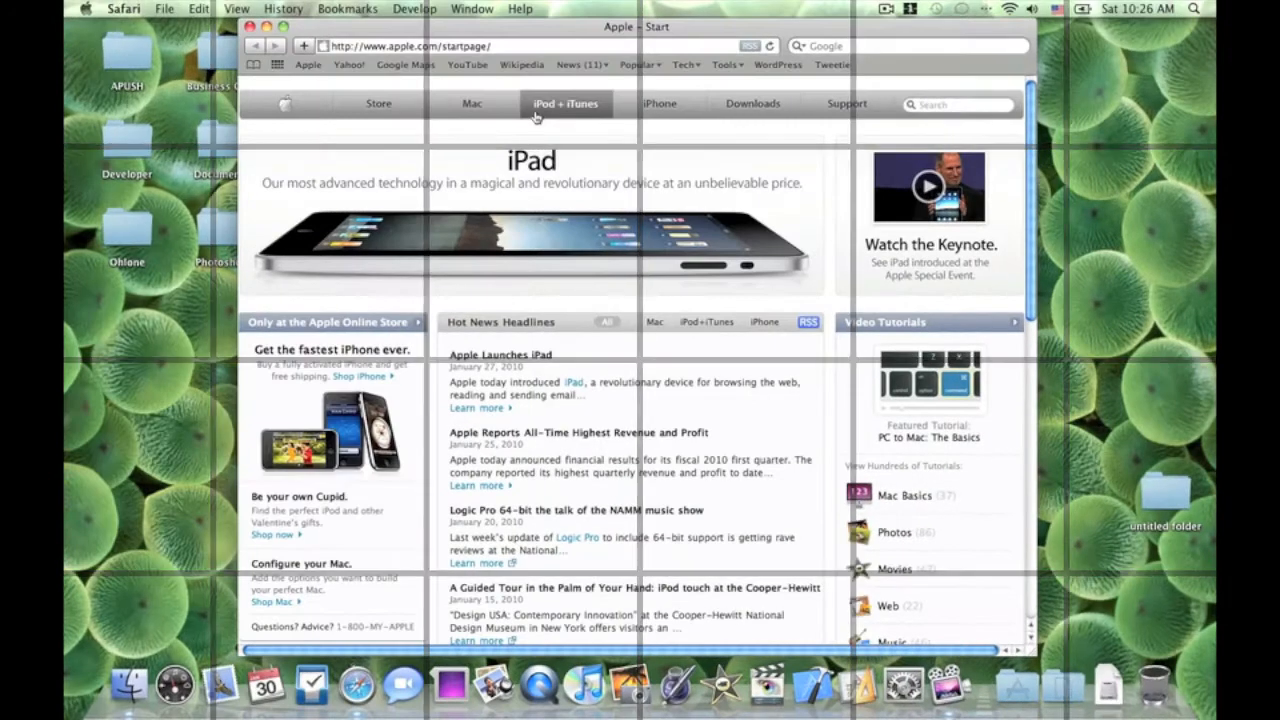
Go from the Apple start page to the iPad overview page.
left_click(603, 220)
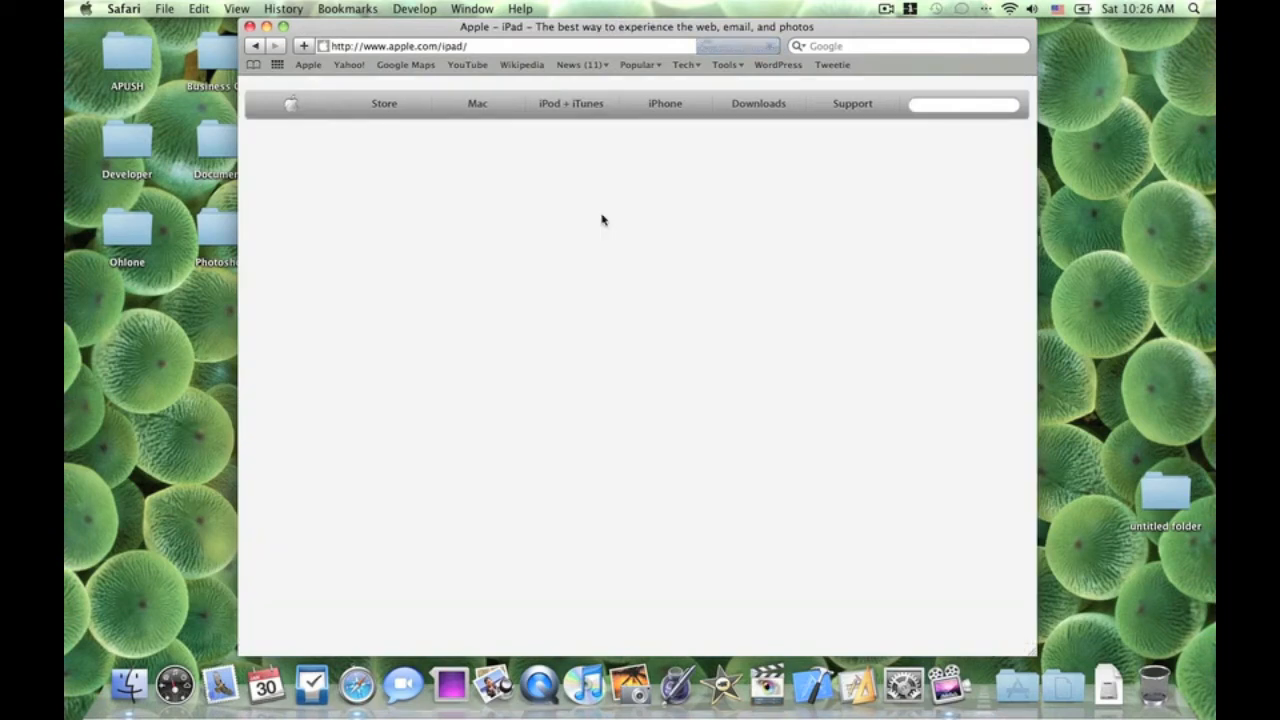
scroll(693, 175, "down", 5)
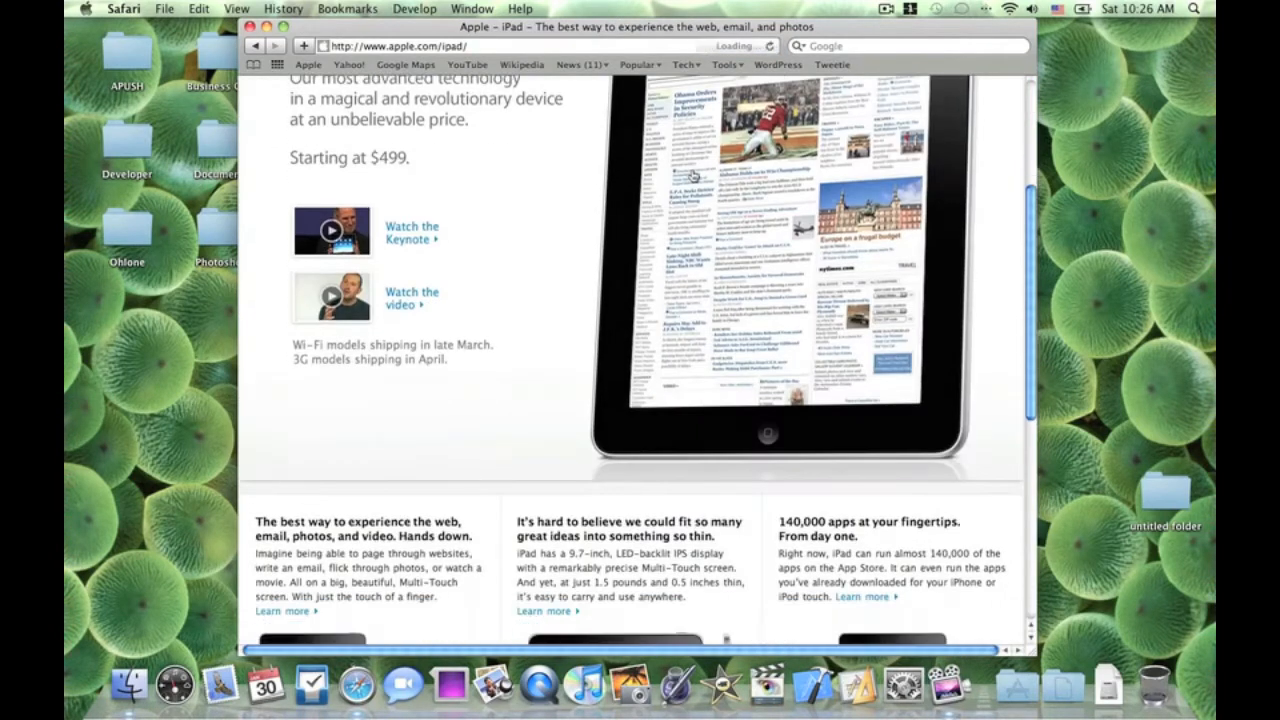
scroll(693, 175, "down", 5)
scroll(693, 175, "up", 3)
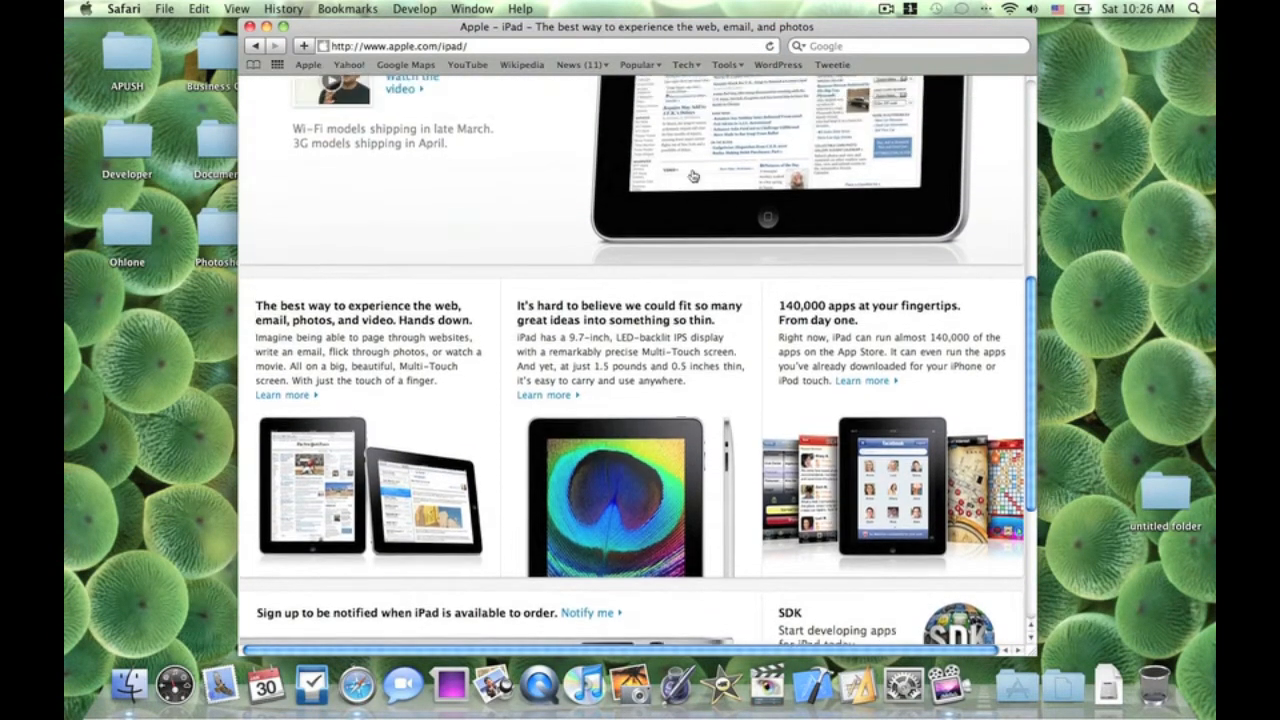
scroll(660, 160, "up", 8)
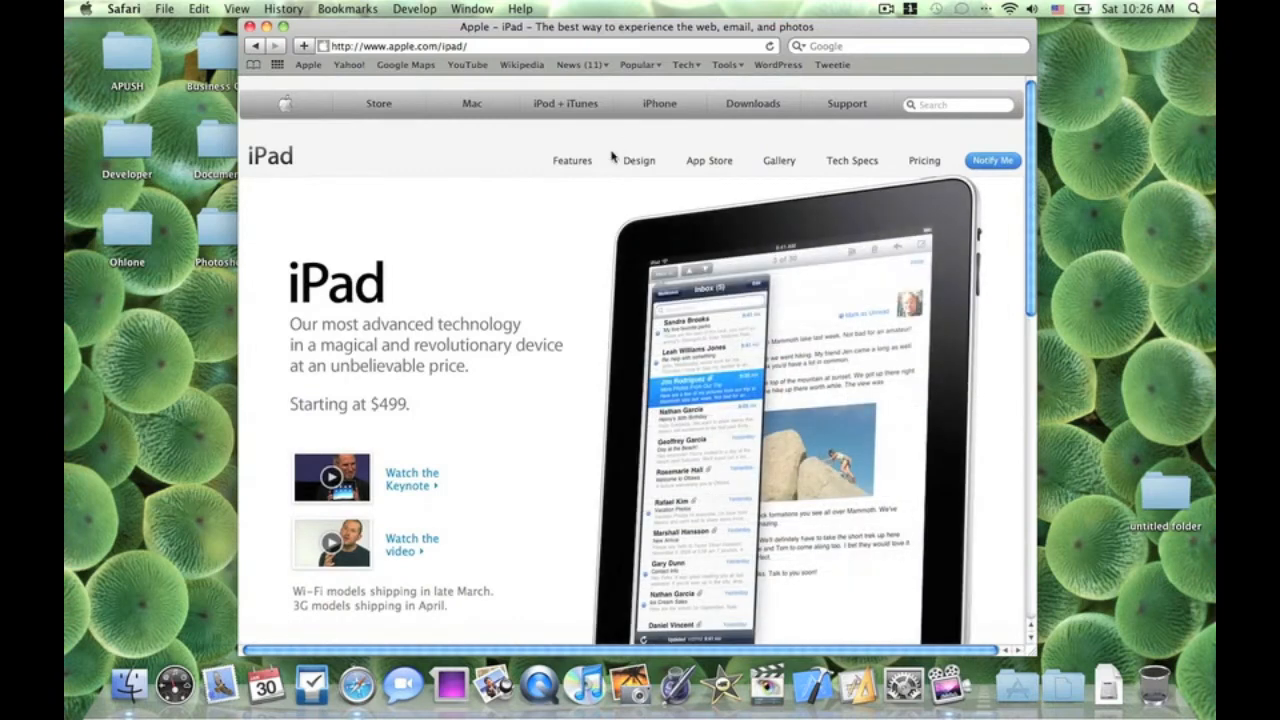
Switch to the iPad Technical Specifications page from the sub-navigation bar.
left_click(852, 161)
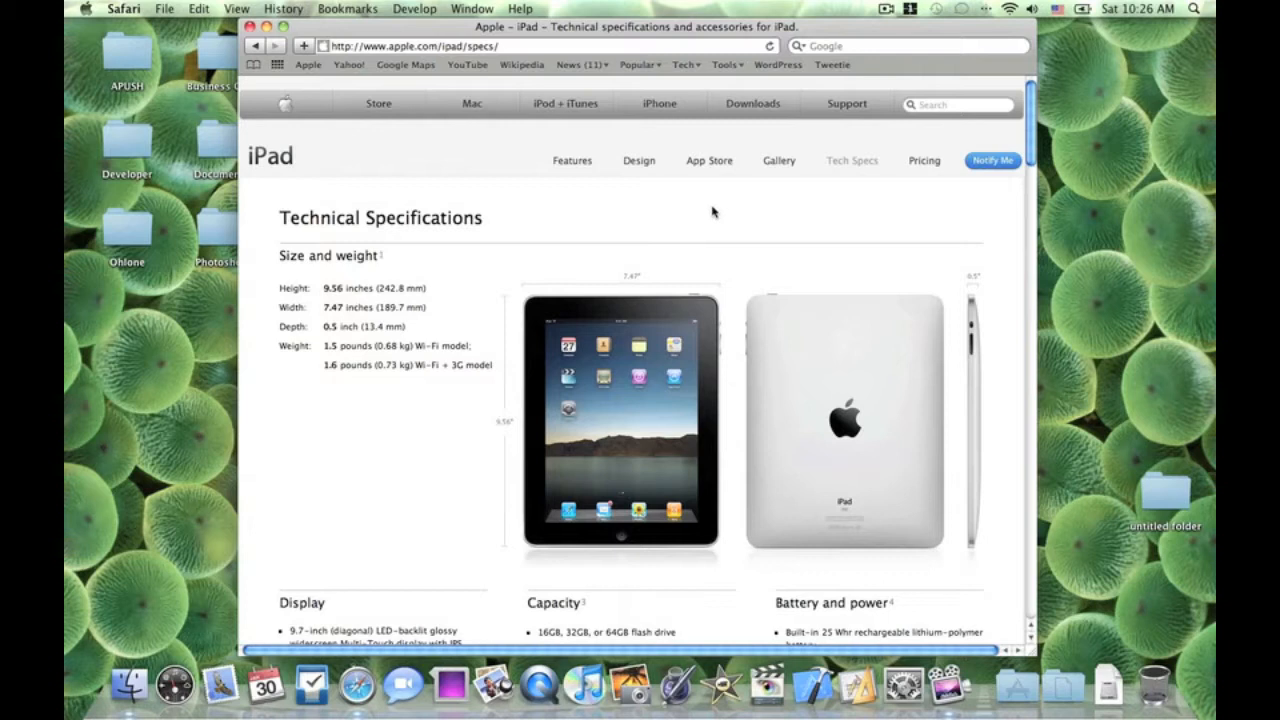
scroll(713, 212, "down", 4)
scroll(713, 212, "up", 3)
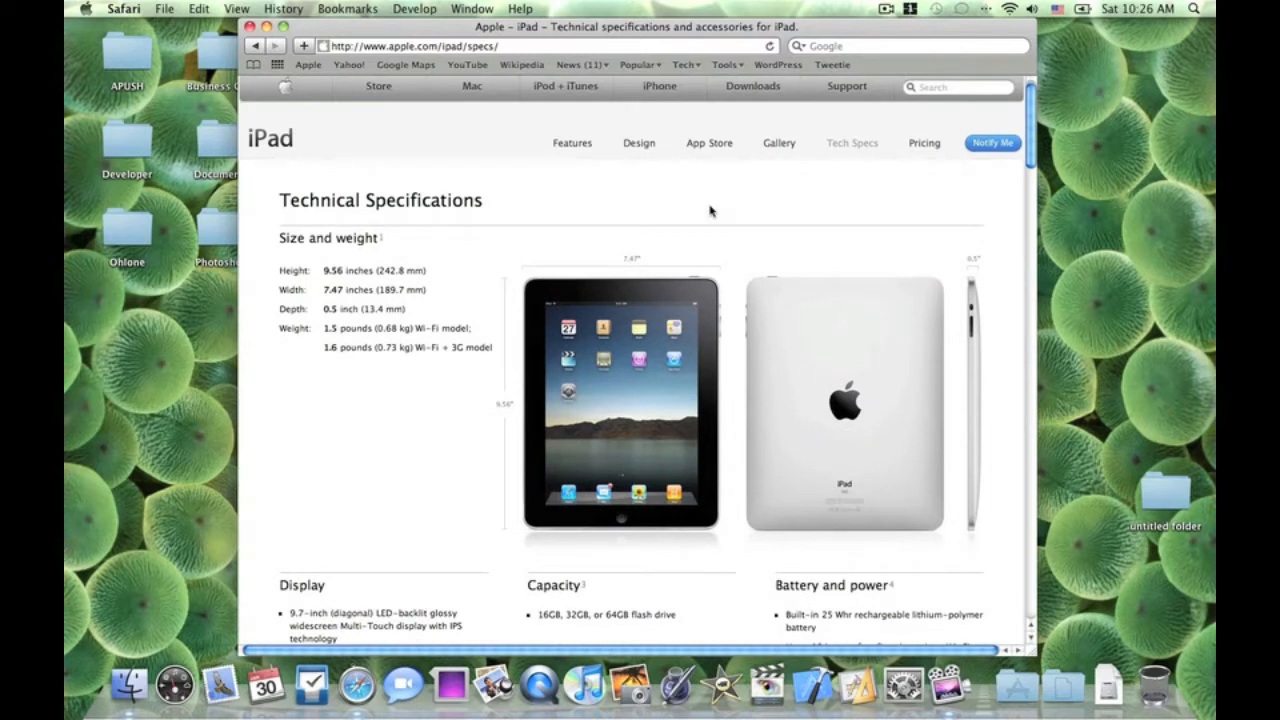
scroll(710, 210, "up", 1)
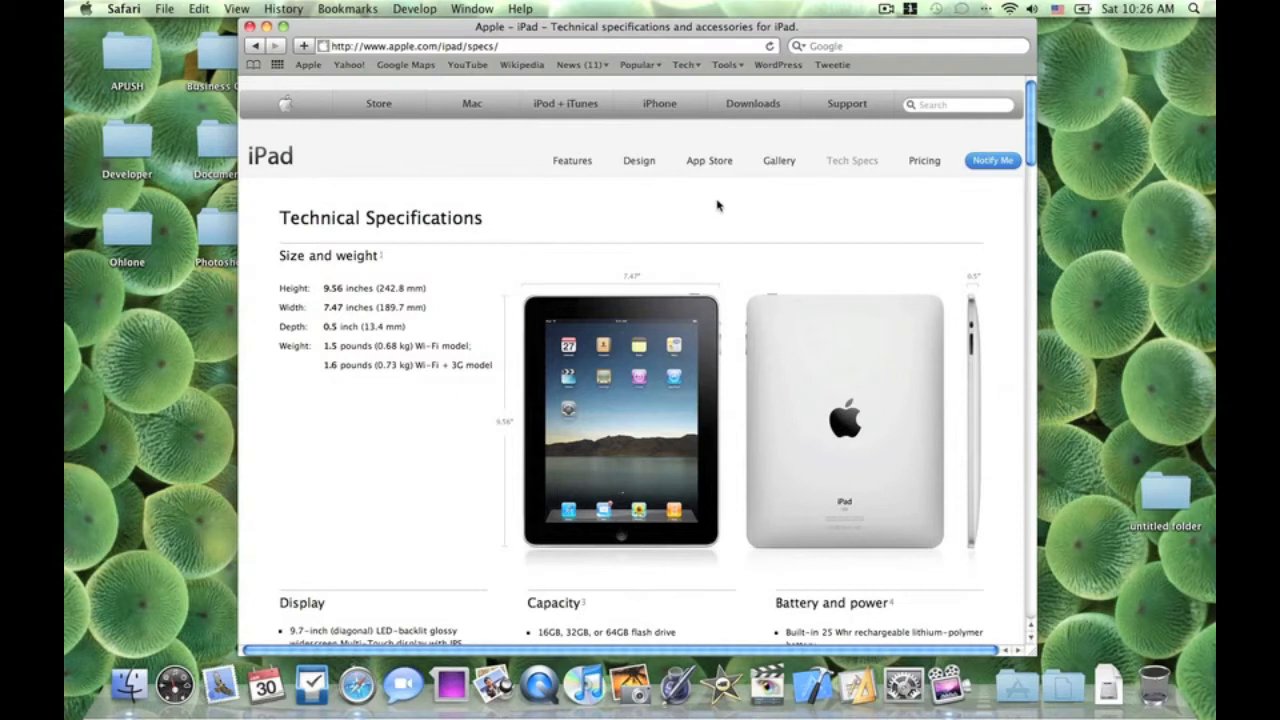
scroll(717, 205, "down", 5)
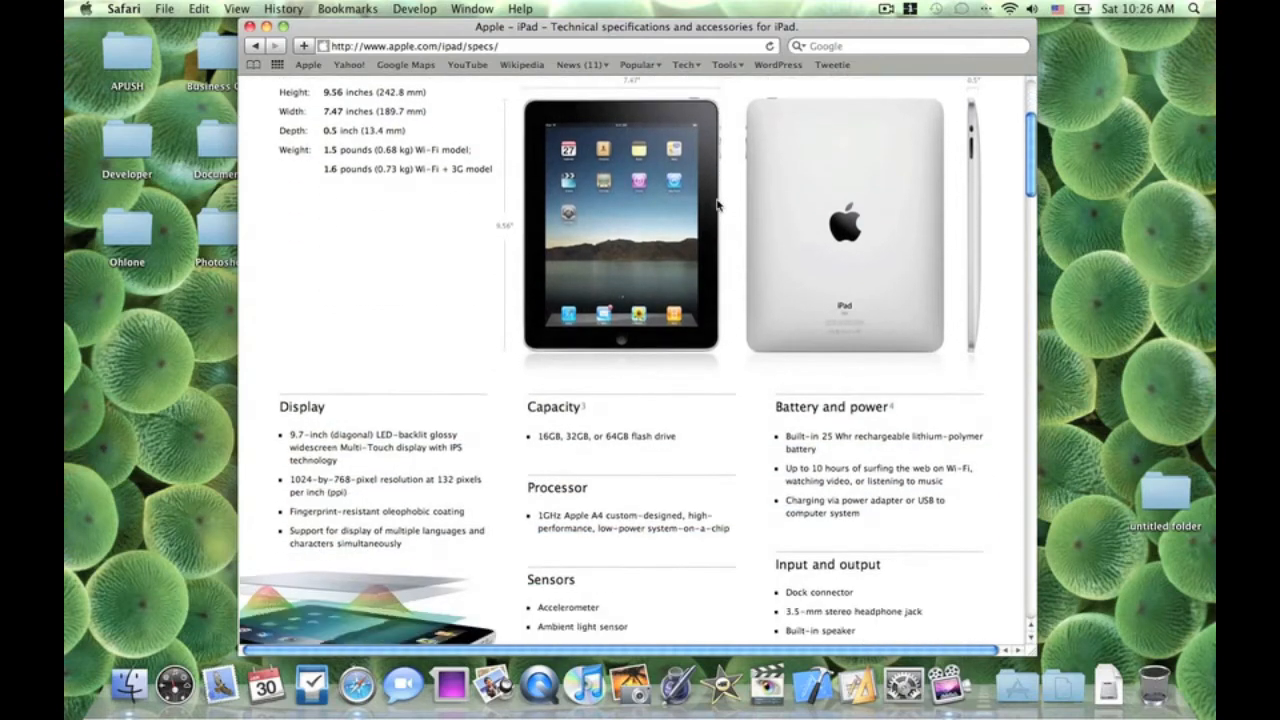
scroll(717, 205, "down", 4)
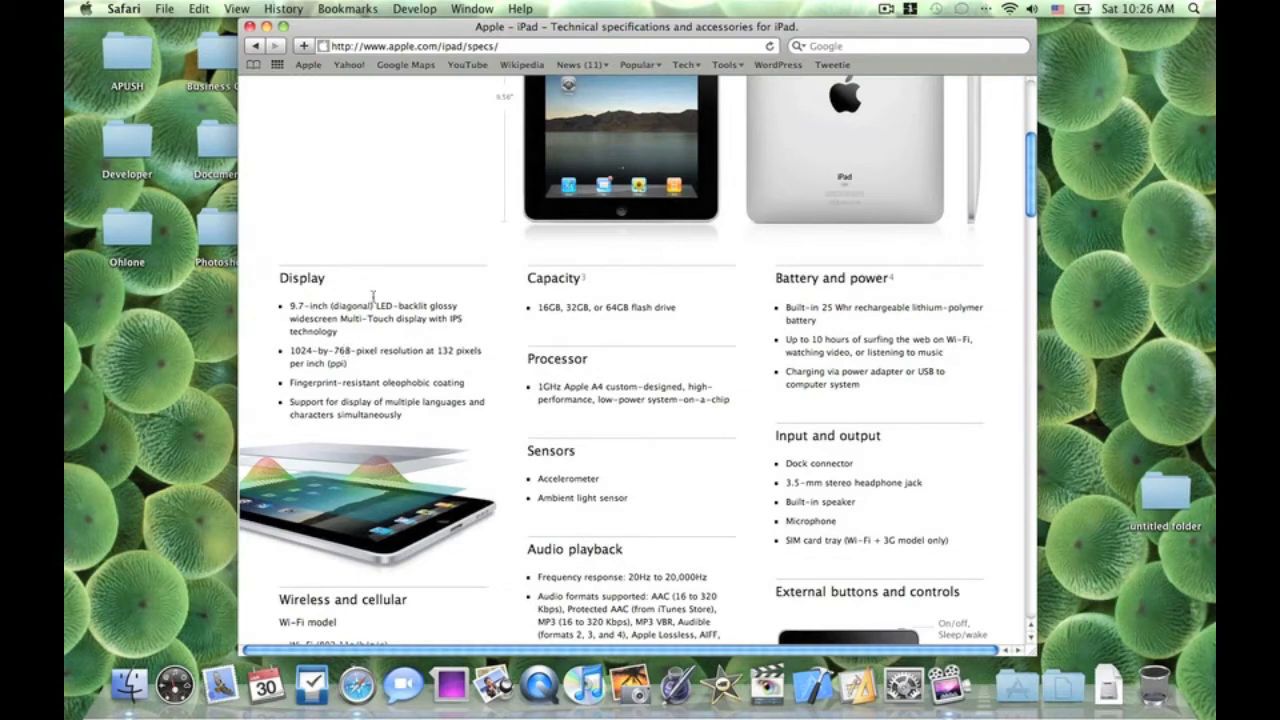
scroll(415, 305, "up", 8)
scroll(435, 325, "down", 6)
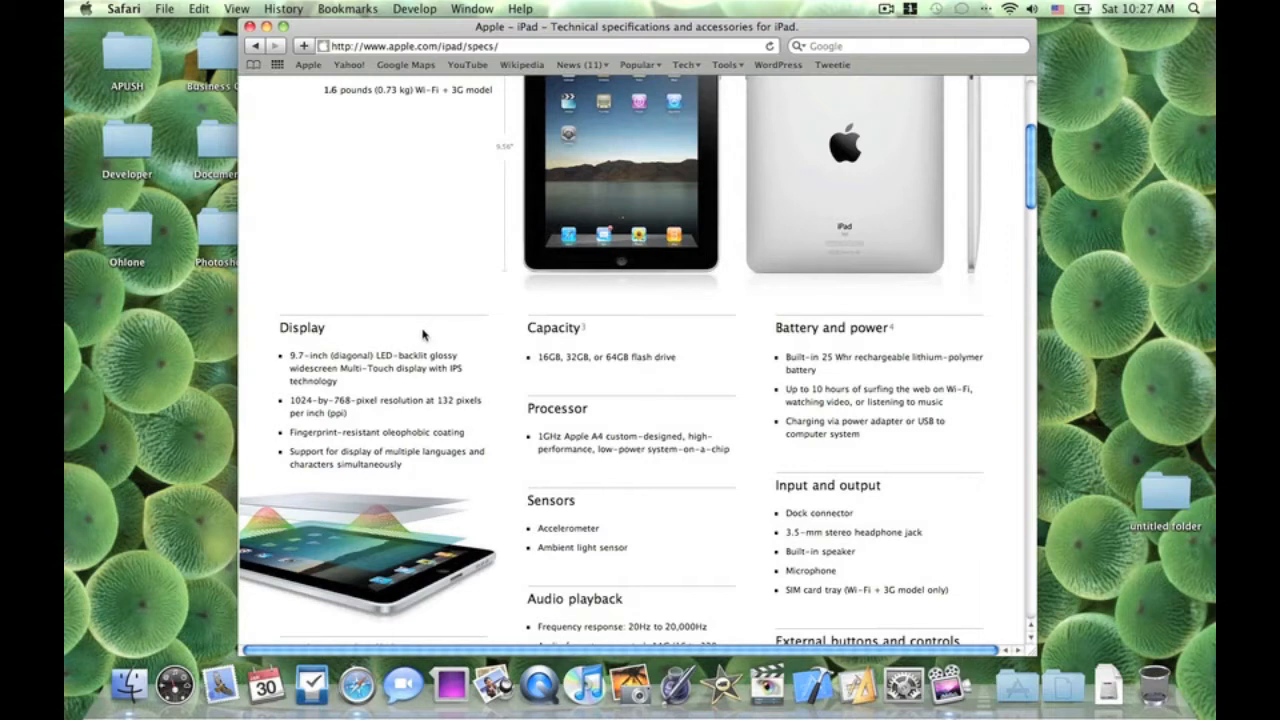
scroll(423, 334, "down", 3)
scroll(423, 334, "down", 3)
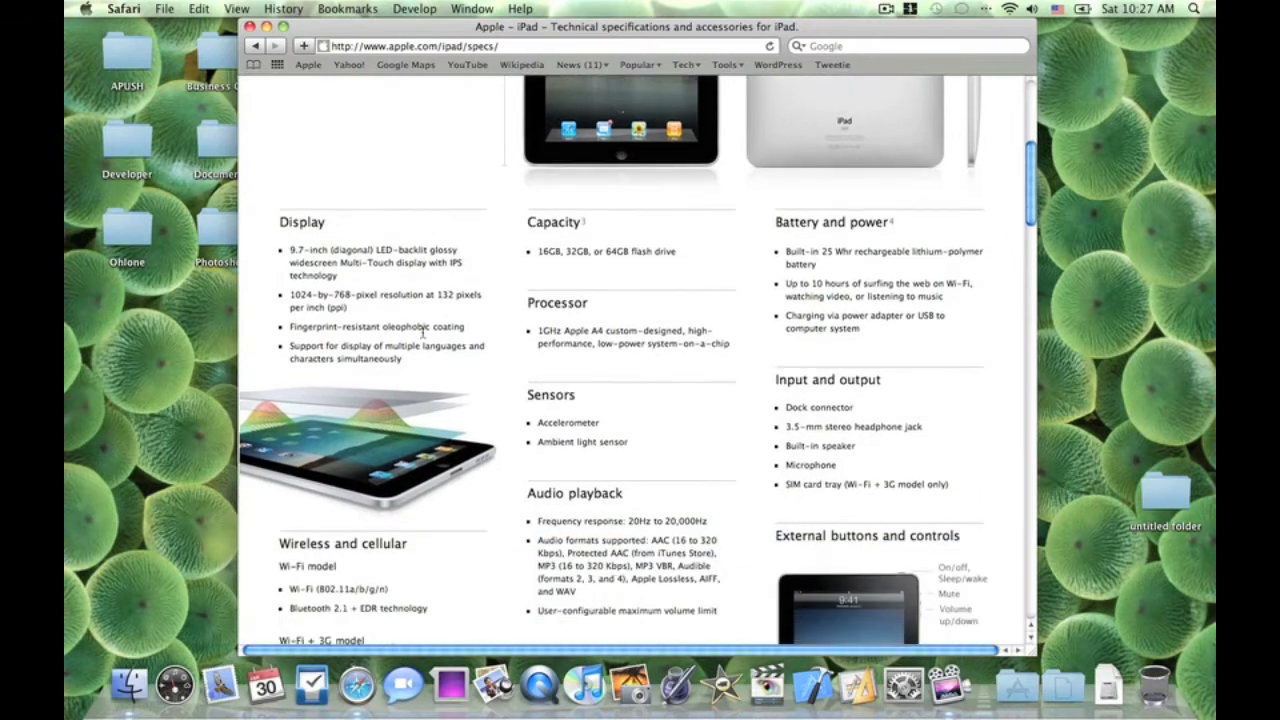
scroll(423, 334, "down", 3)
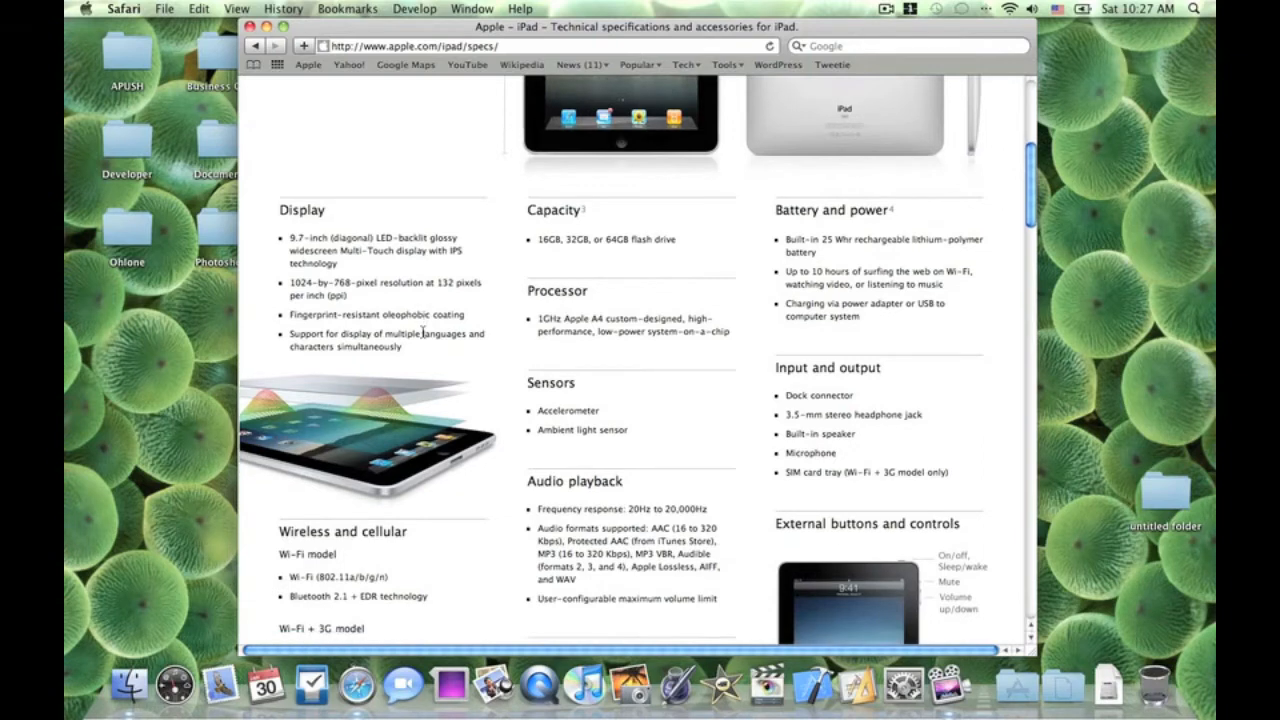
scroll(423, 334, "down", 5)
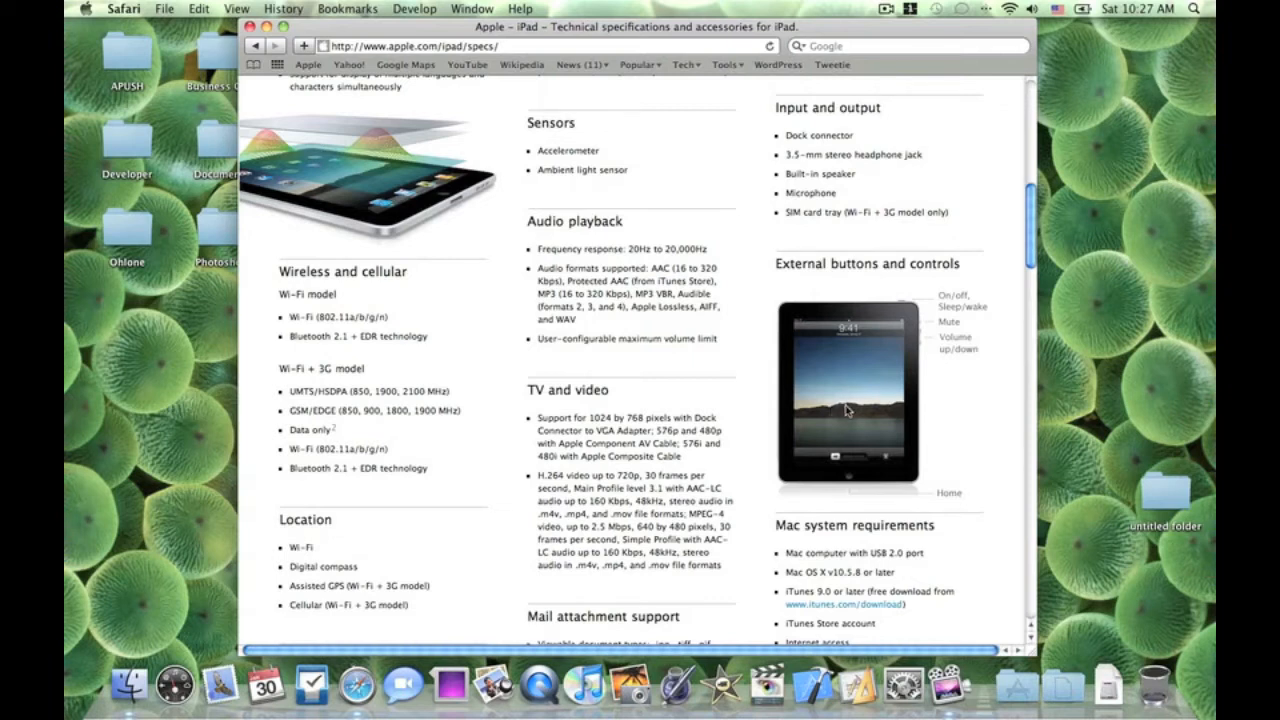
scroll(847, 410, "down", 2)
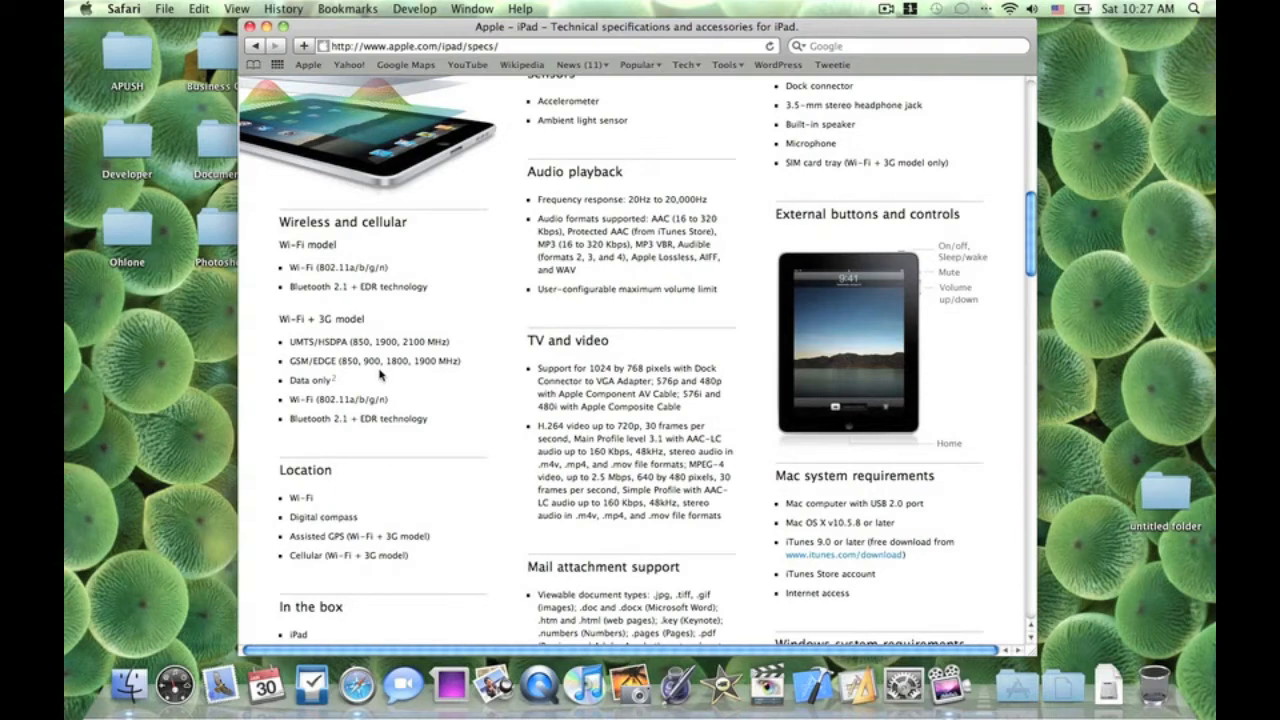
scroll(421, 466, "down", 4)
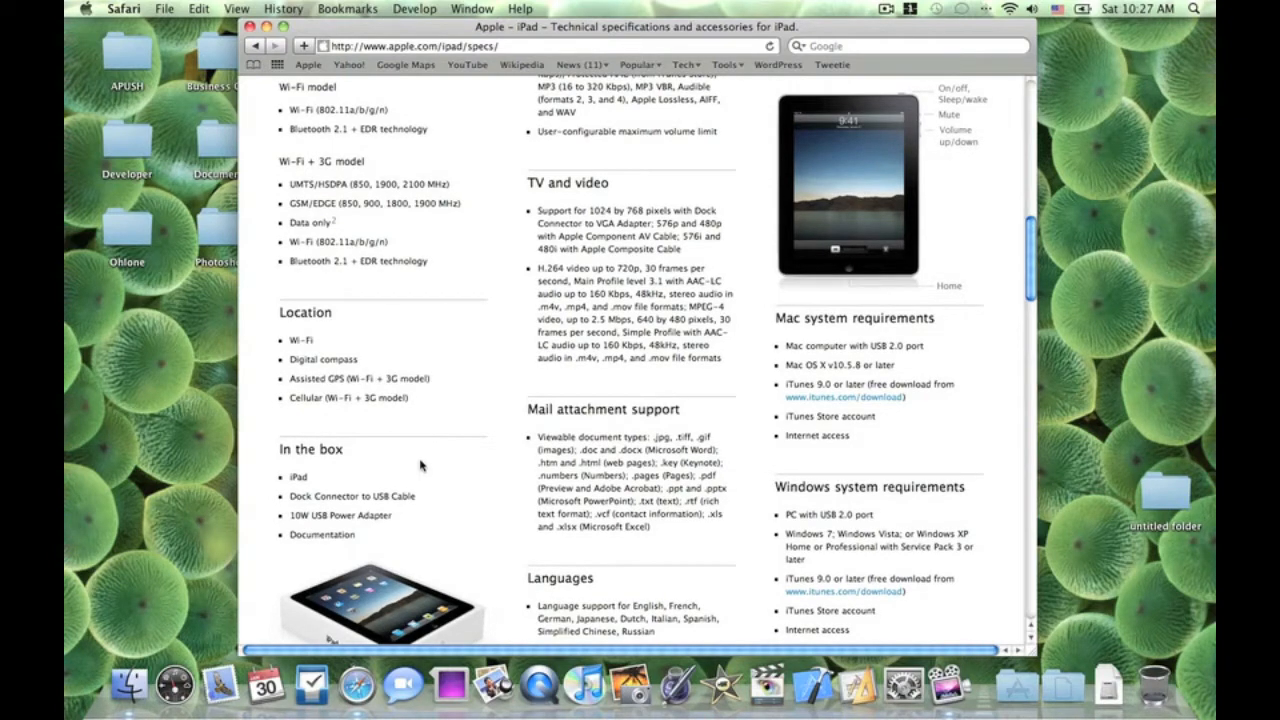
scroll(570, 325, "down", 10)
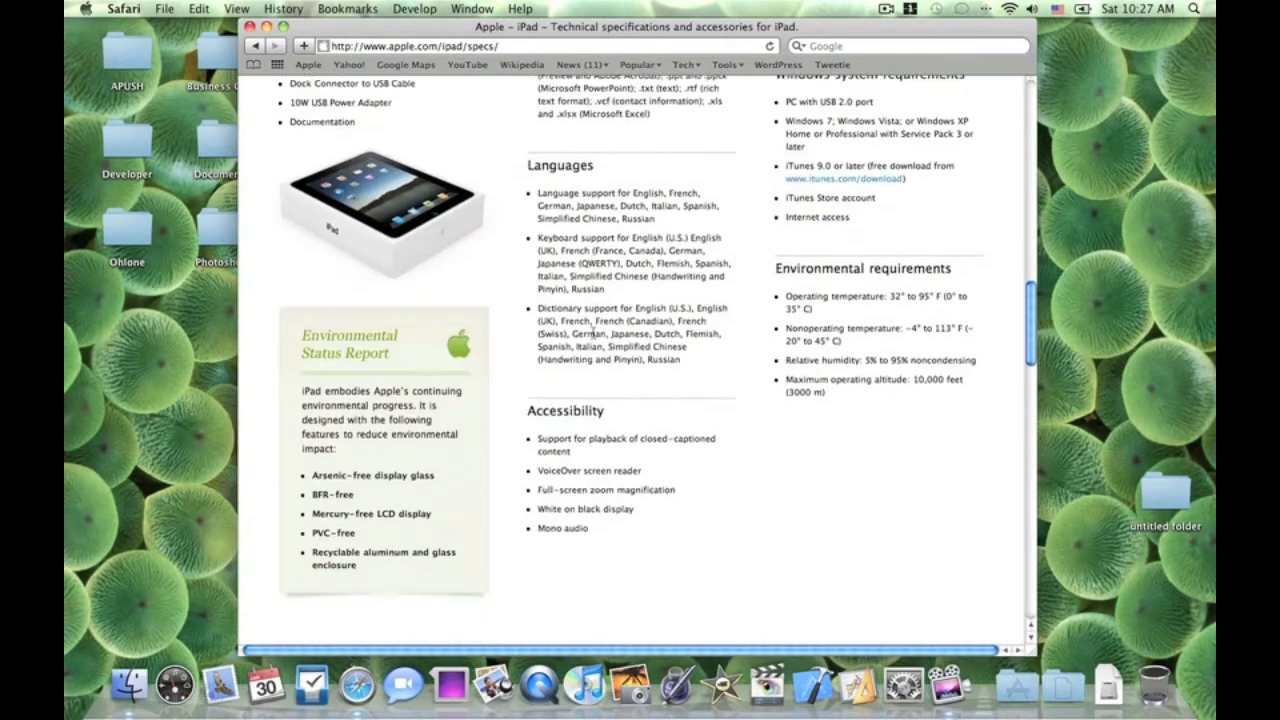
scroll(594, 336, "down", 5)
scroll(594, 336, "down", 10)
scroll(594, 336, "down", 10)
scroll(594, 336, "up", 5)
scroll(594, 336, "up", 5)
scroll(596, 338, "down", 4)
scroll(596, 338, "up", 2)
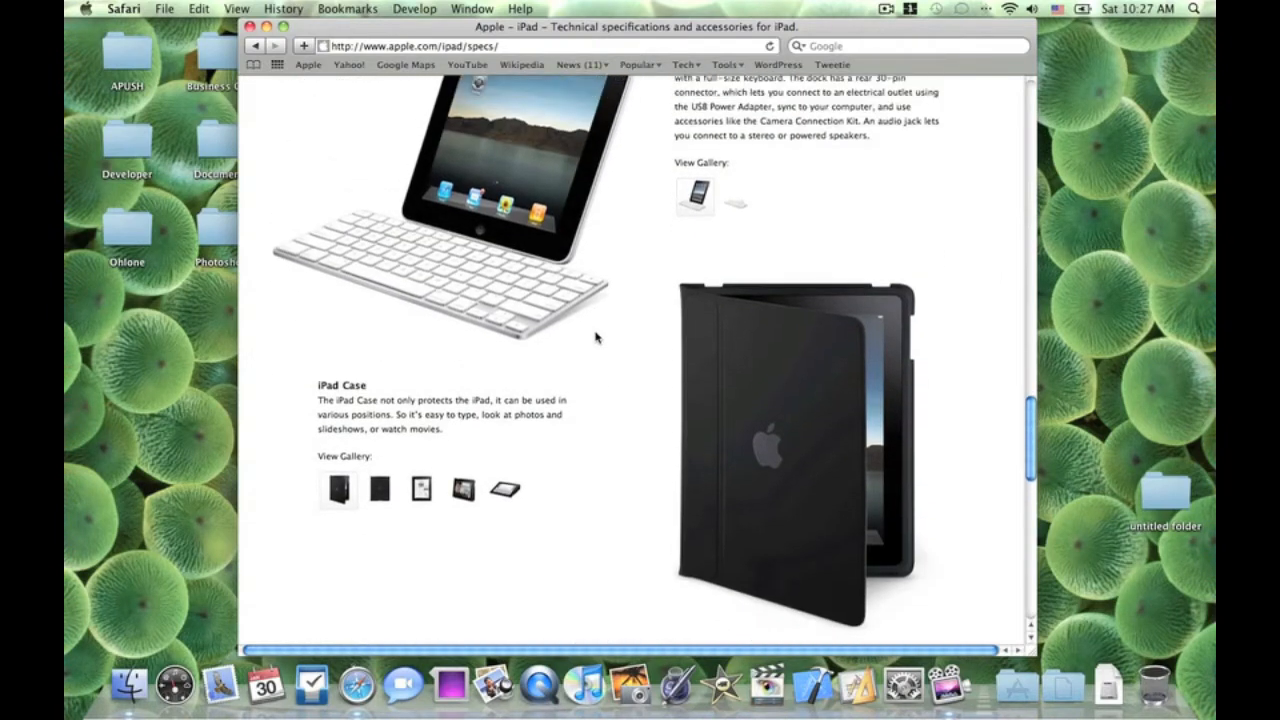
scroll(596, 338, "up", 2)
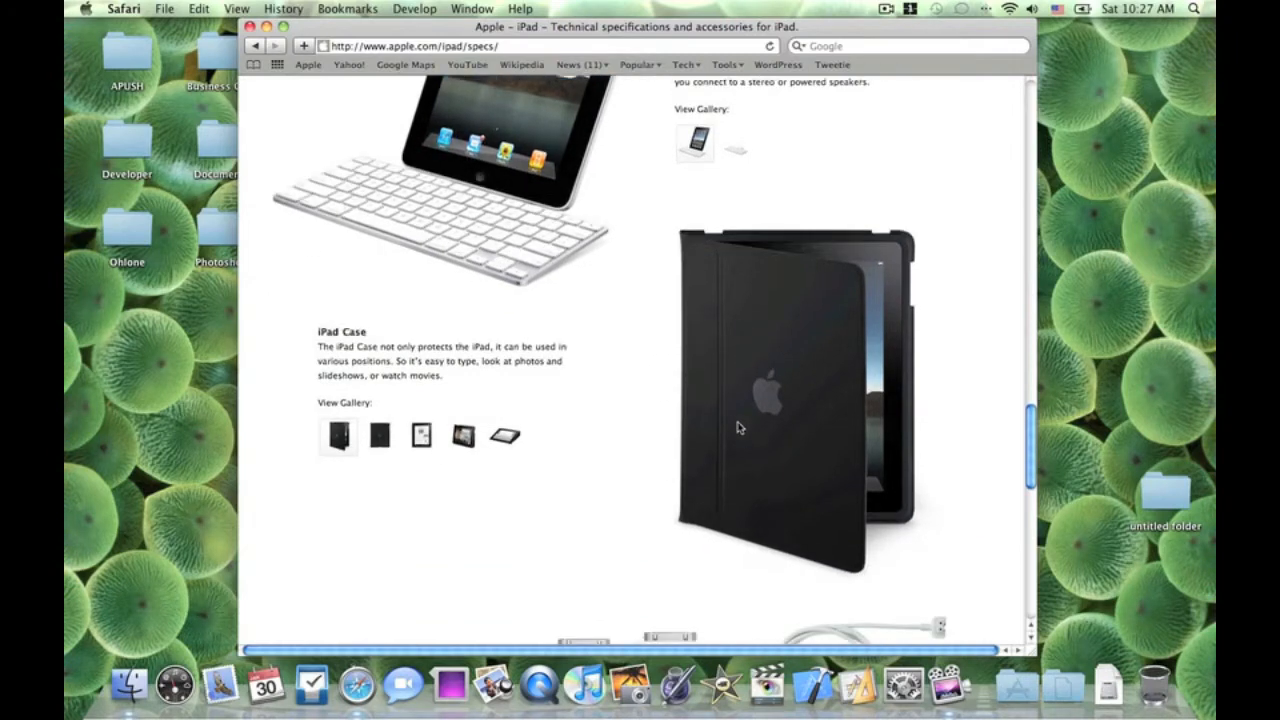
scroll(700, 427, "down", 5)
scroll(720, 427, "up", 4)
scroll(738, 427, "up", 4)
scroll(738, 427, "up", 3)
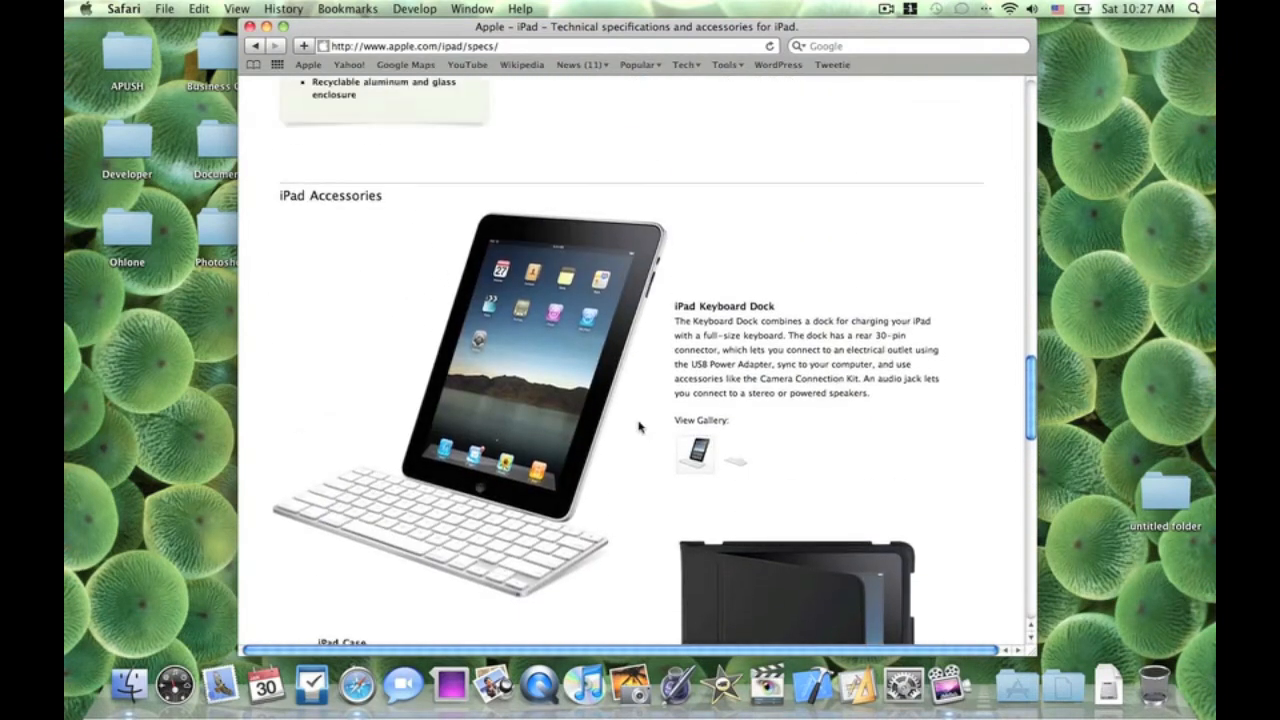
Toggle the Keyboard Dock accessory photo without and with the iPad, then head to the Gallery page.
left_click(738, 455)
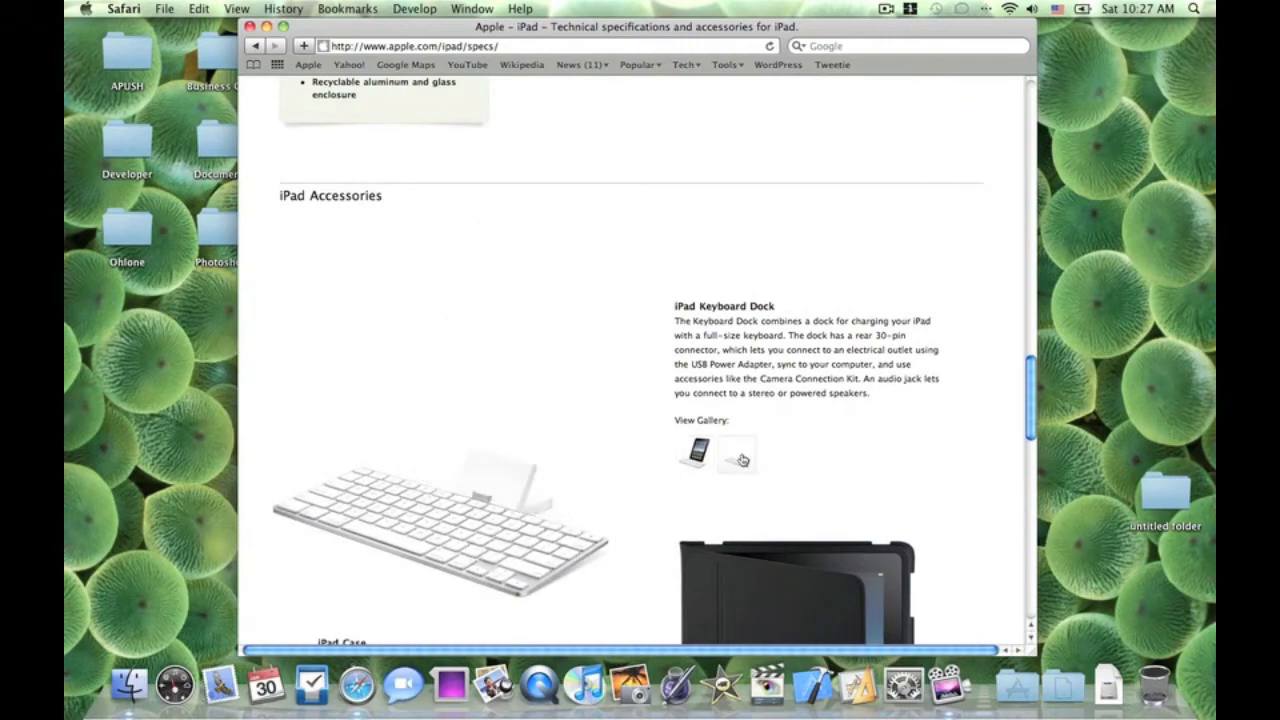
left_click(700, 455)
scroll(686, 455, "down", 5)
scroll(686, 455, "down", 8)
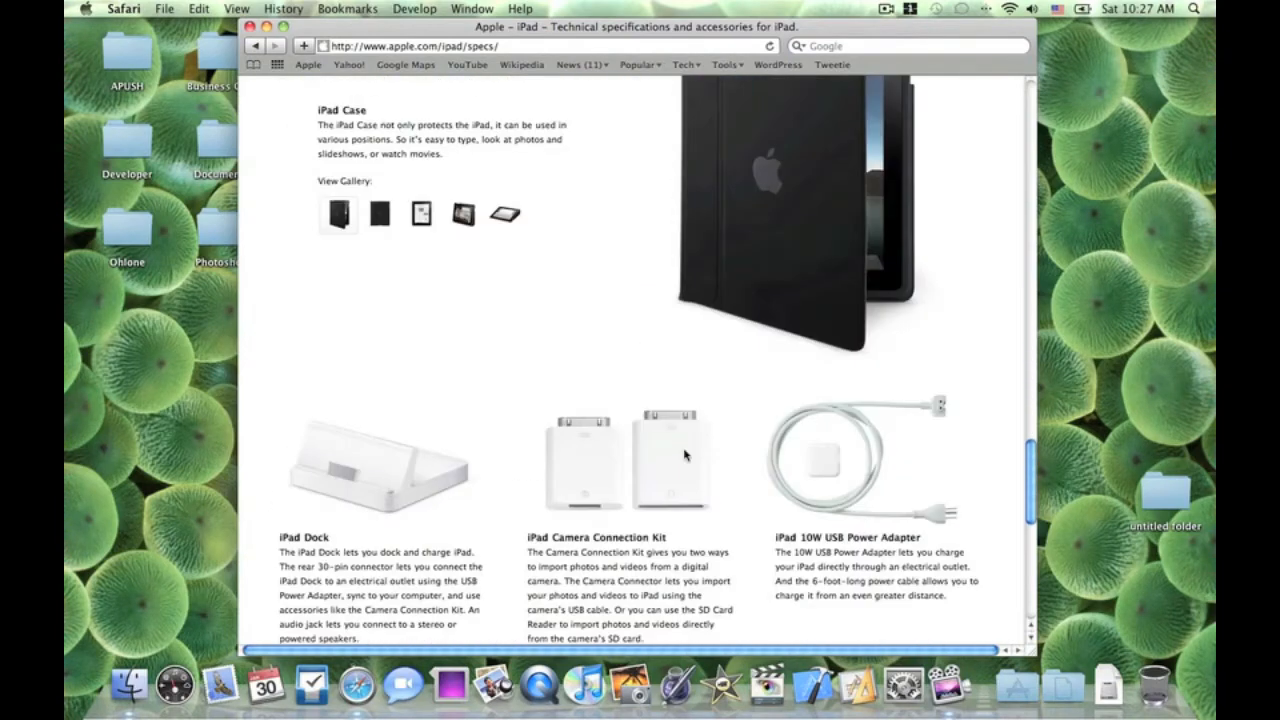
scroll(686, 455, "down", 8)
scroll(686, 455, "down", 3)
scroll(686, 455, "up", 6)
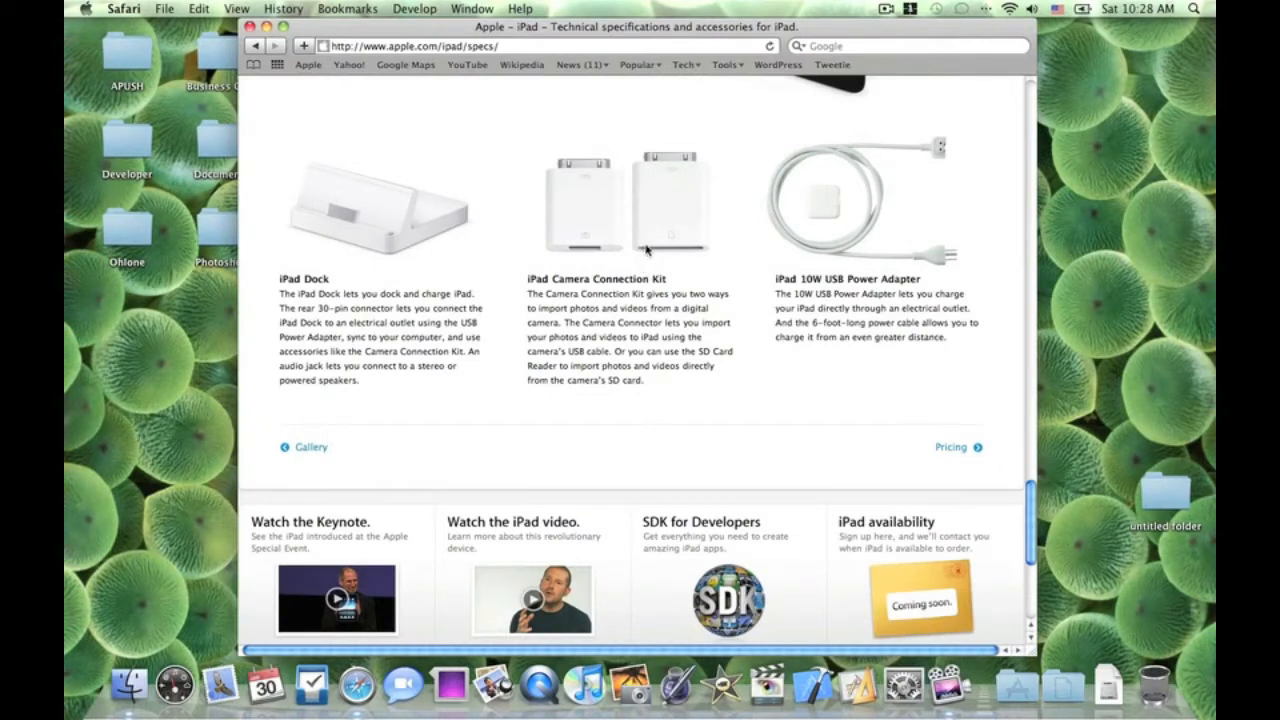
scroll(790, 320, "up", 4)
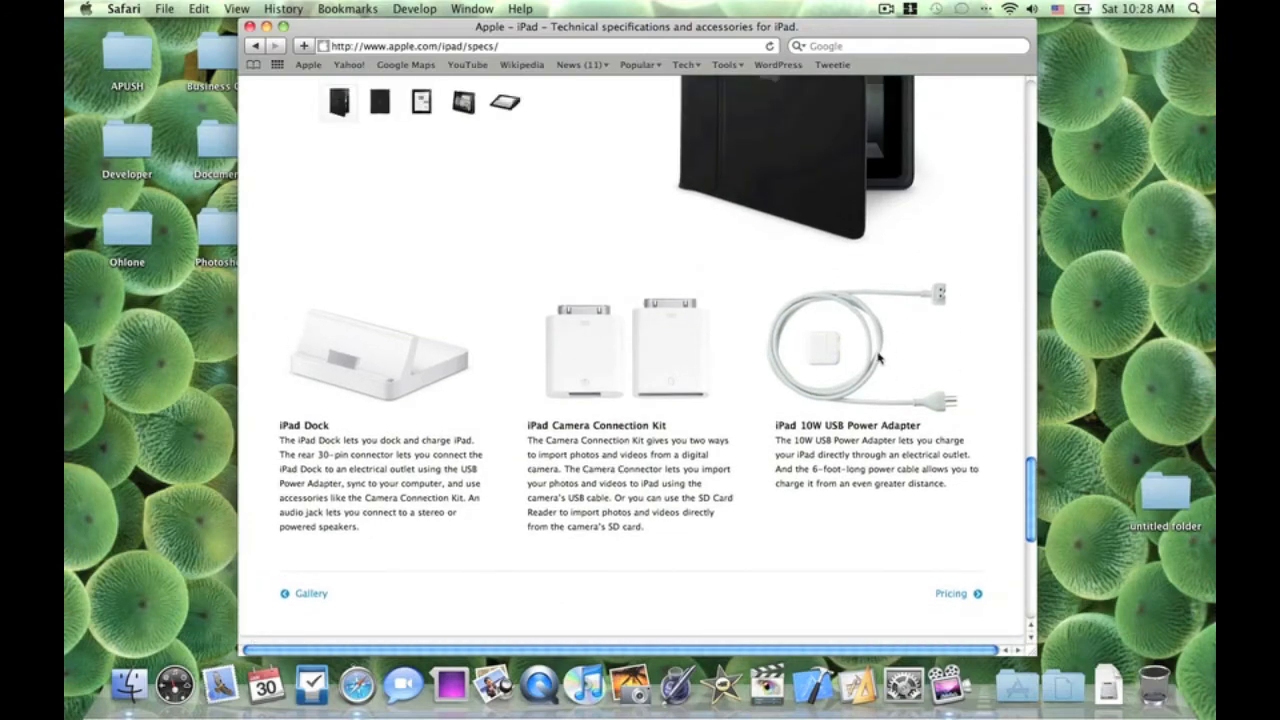
scroll(880, 358, "up", 15)
scroll(860, 300, "up", 10)
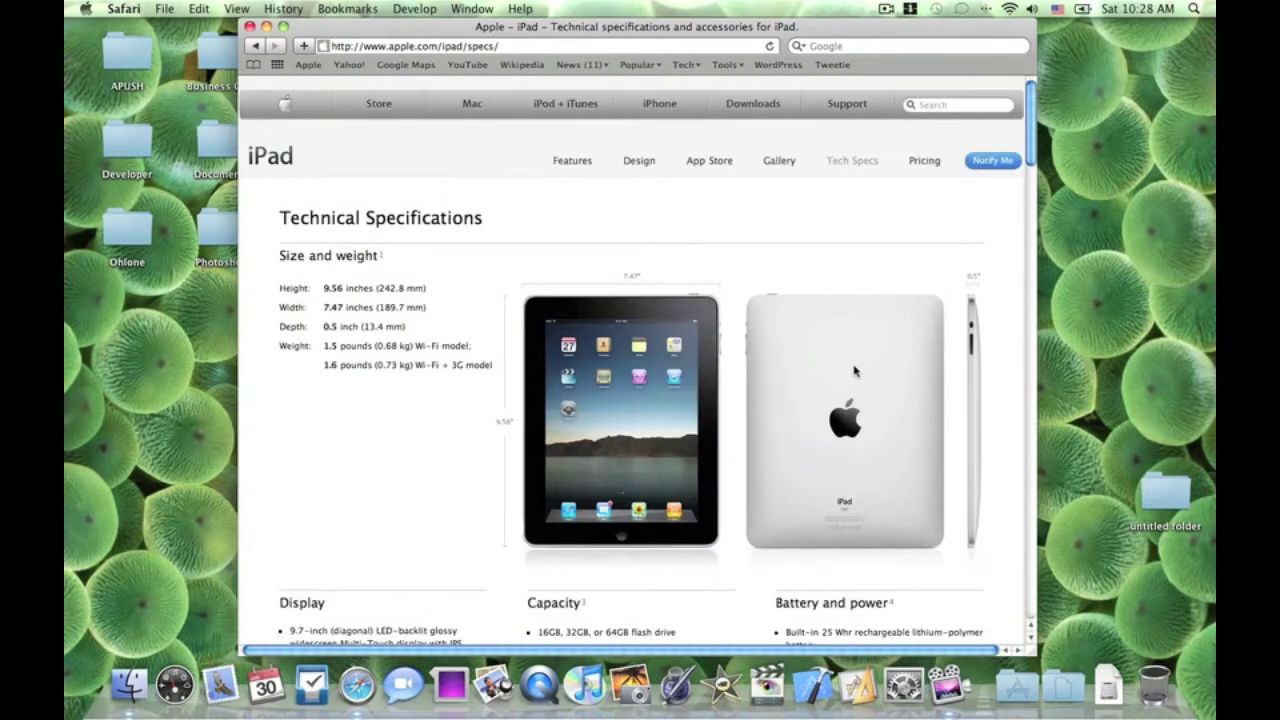
left_click(780, 160)
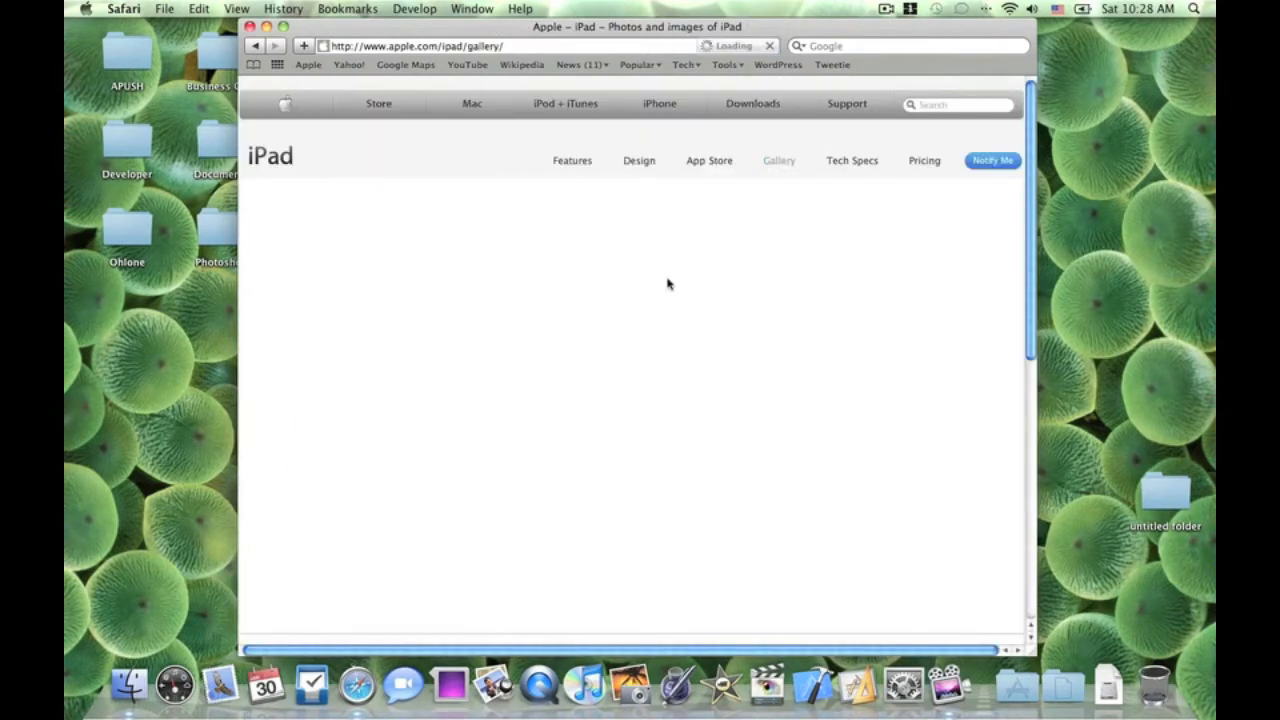
scroll(669, 284, "down", 5)
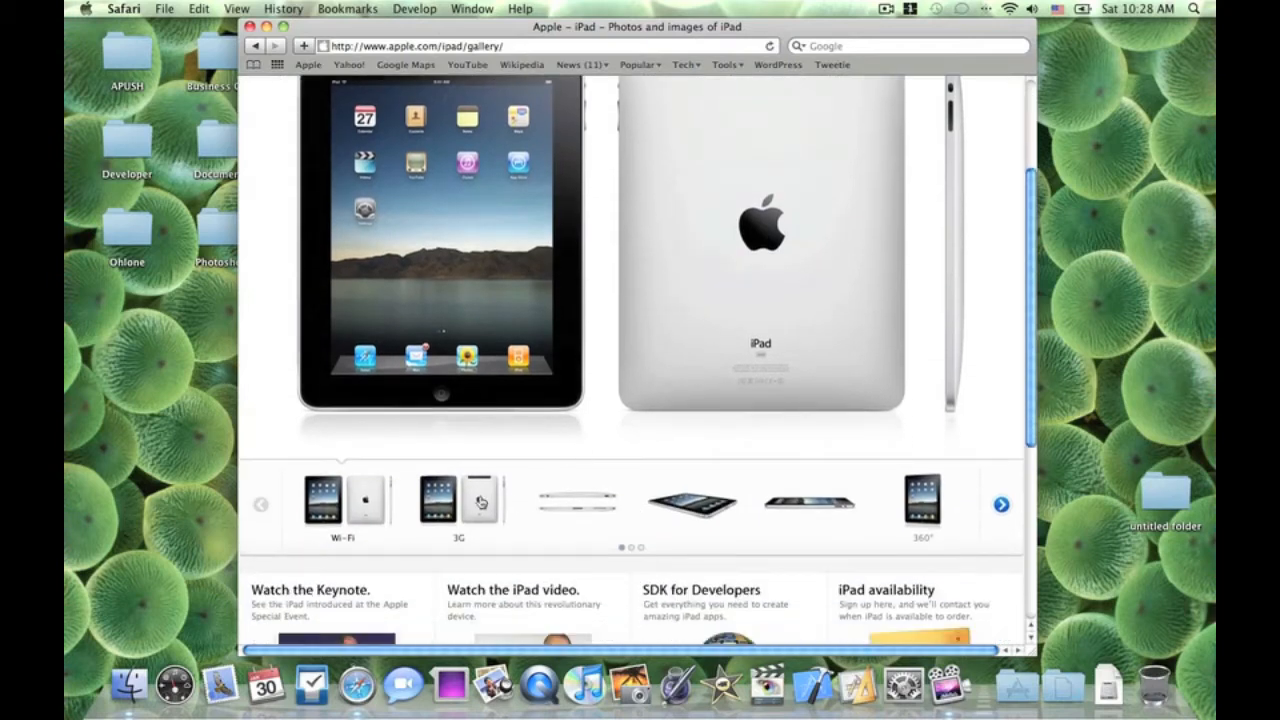
Compare the 3G and Wi‑Fi iPad gallery photos back and forth, ending on the 3G model.
left_click(481, 502)
scroll(699, 300, "up", 2)
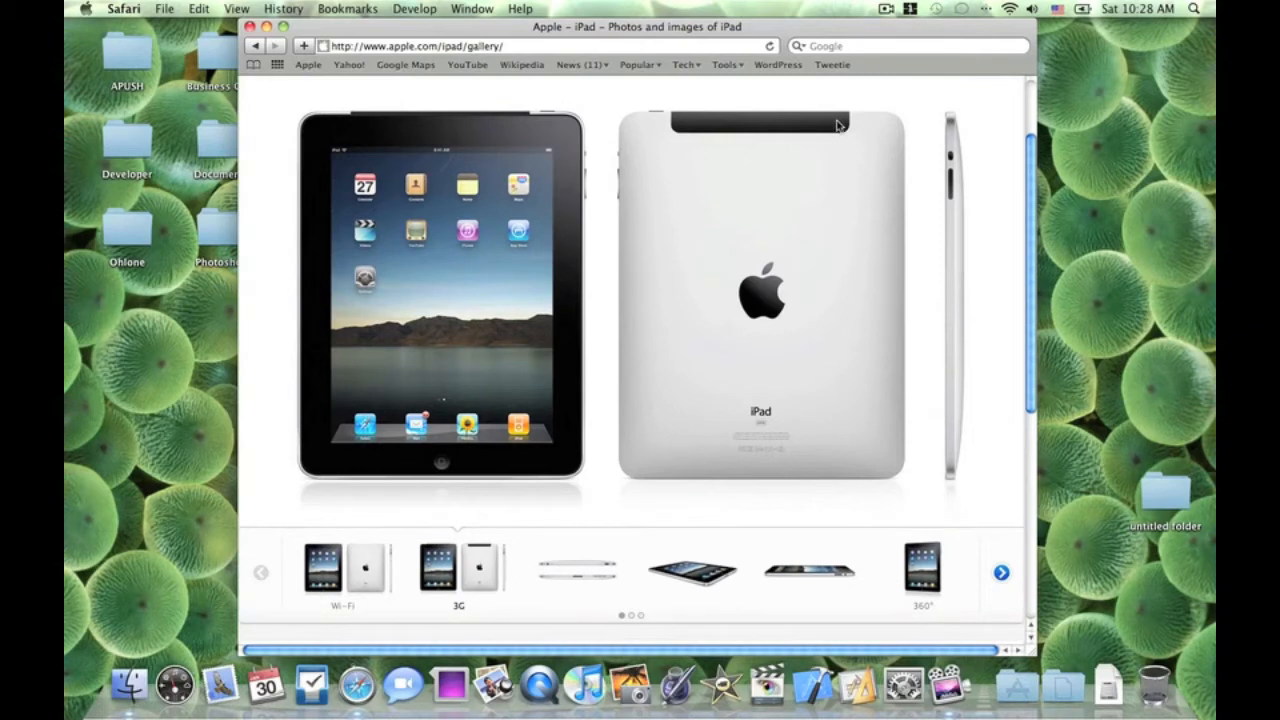
left_click(370, 563)
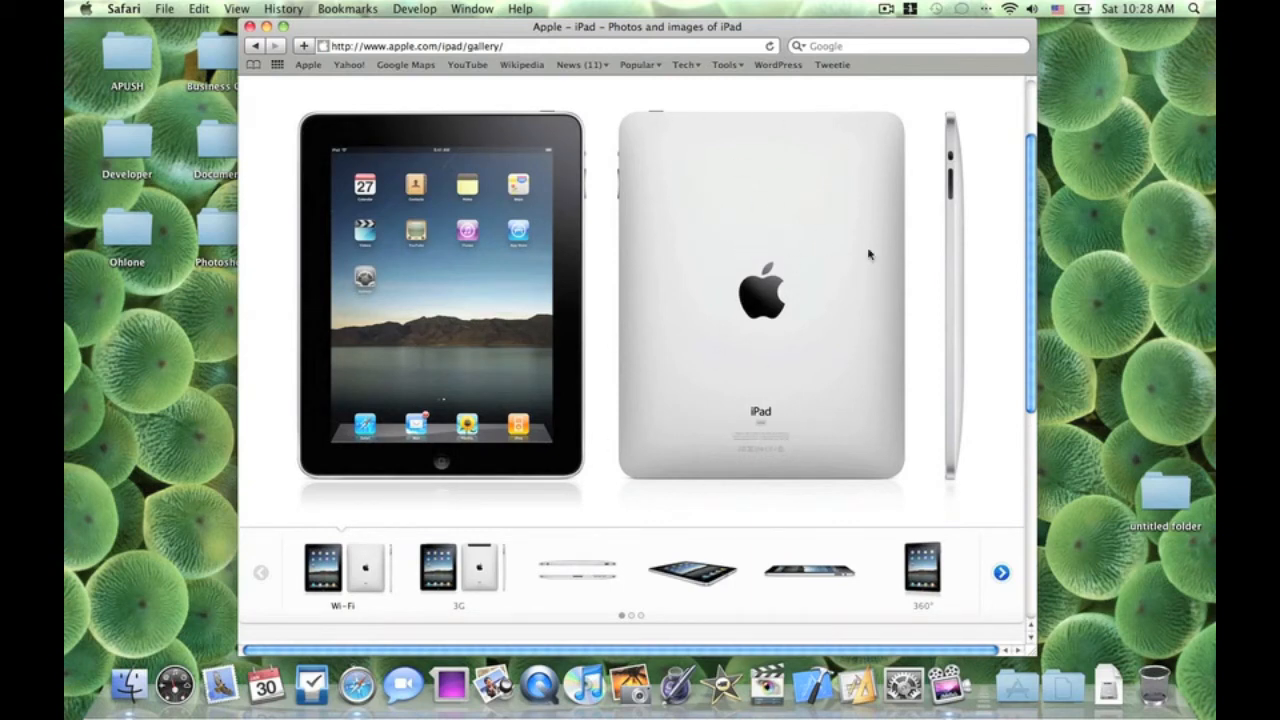
left_click(480, 565)
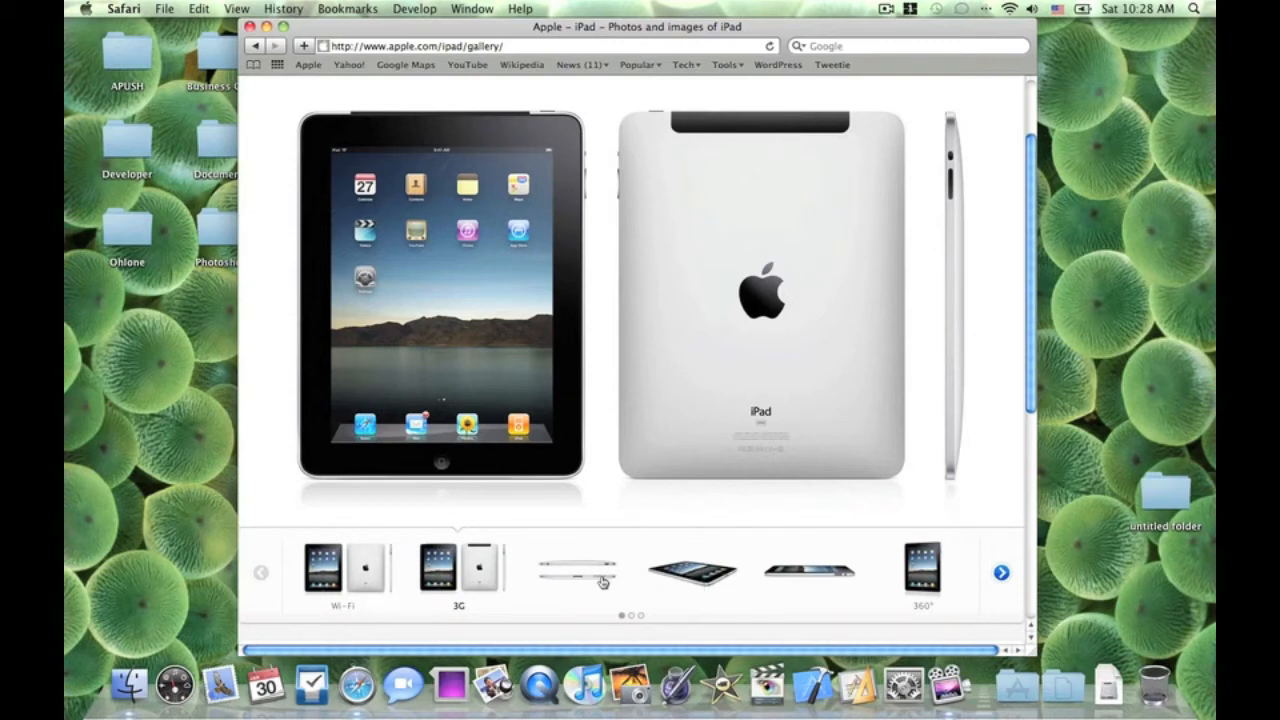
left_click(364, 562)
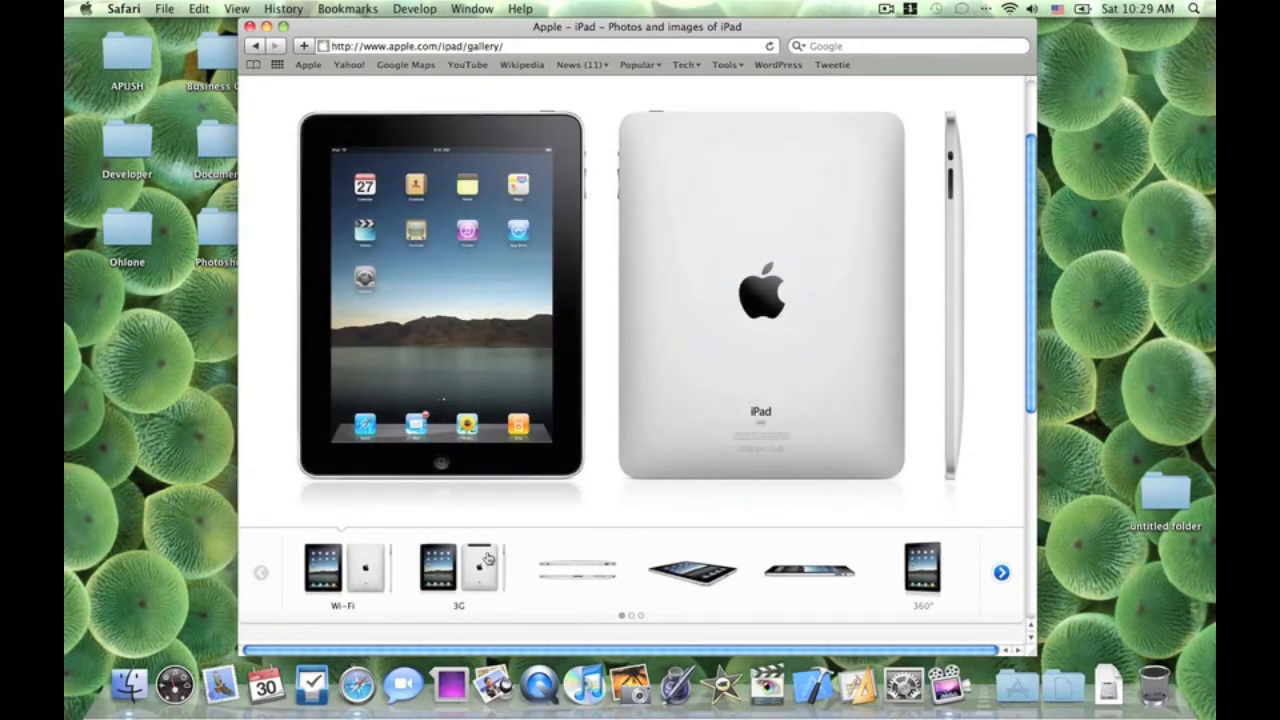
left_click(487, 558)
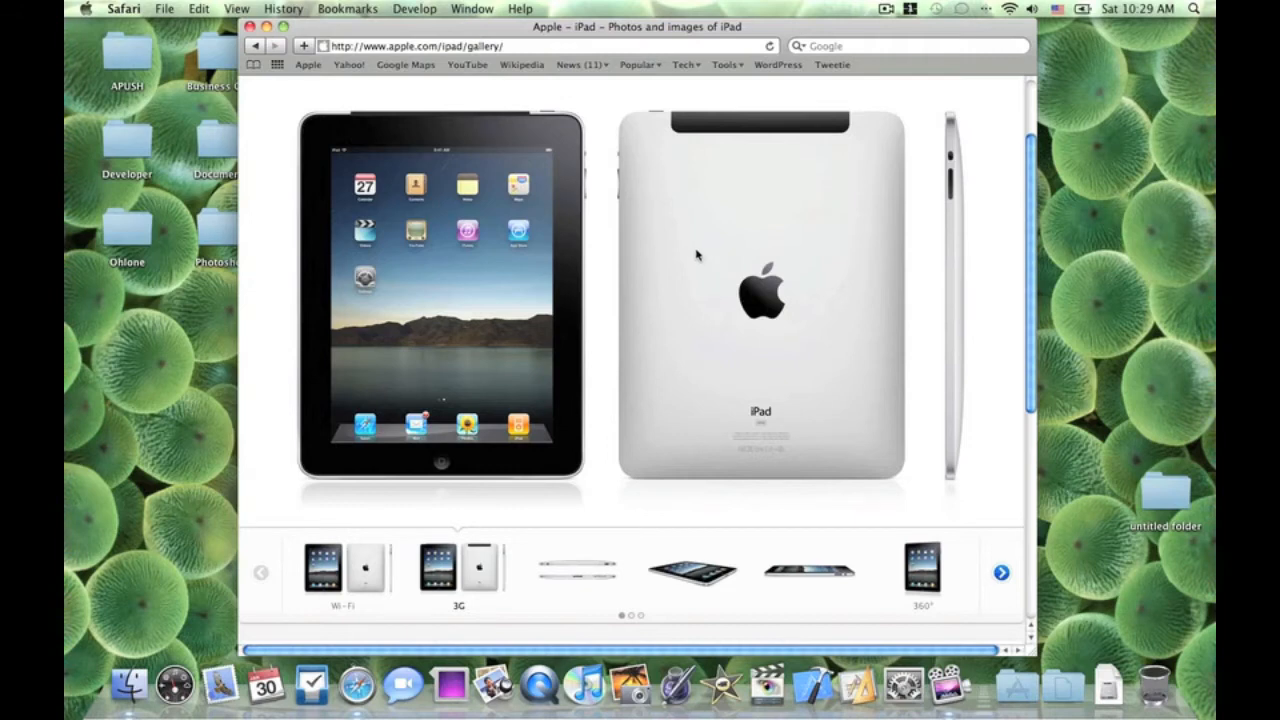
View the iPad's top/bottom edge, angled and flat side-view gallery photos.
left_click(596, 568)
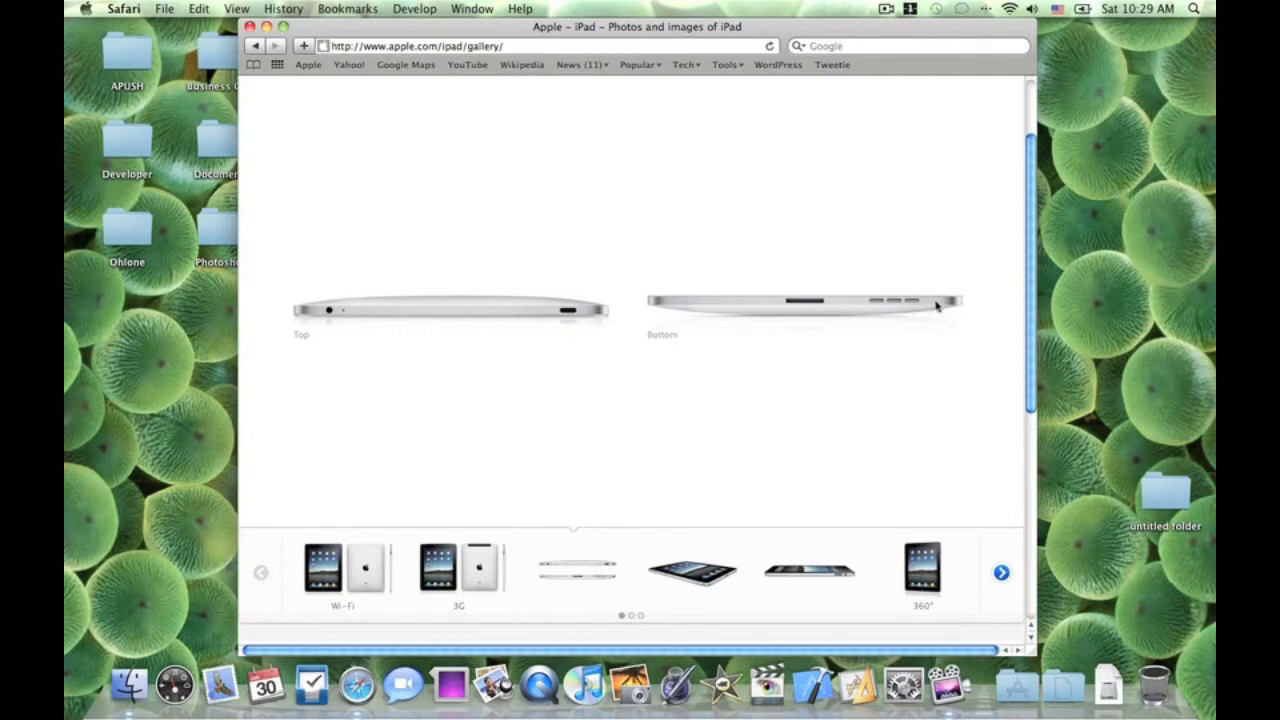
left_click(715, 578)
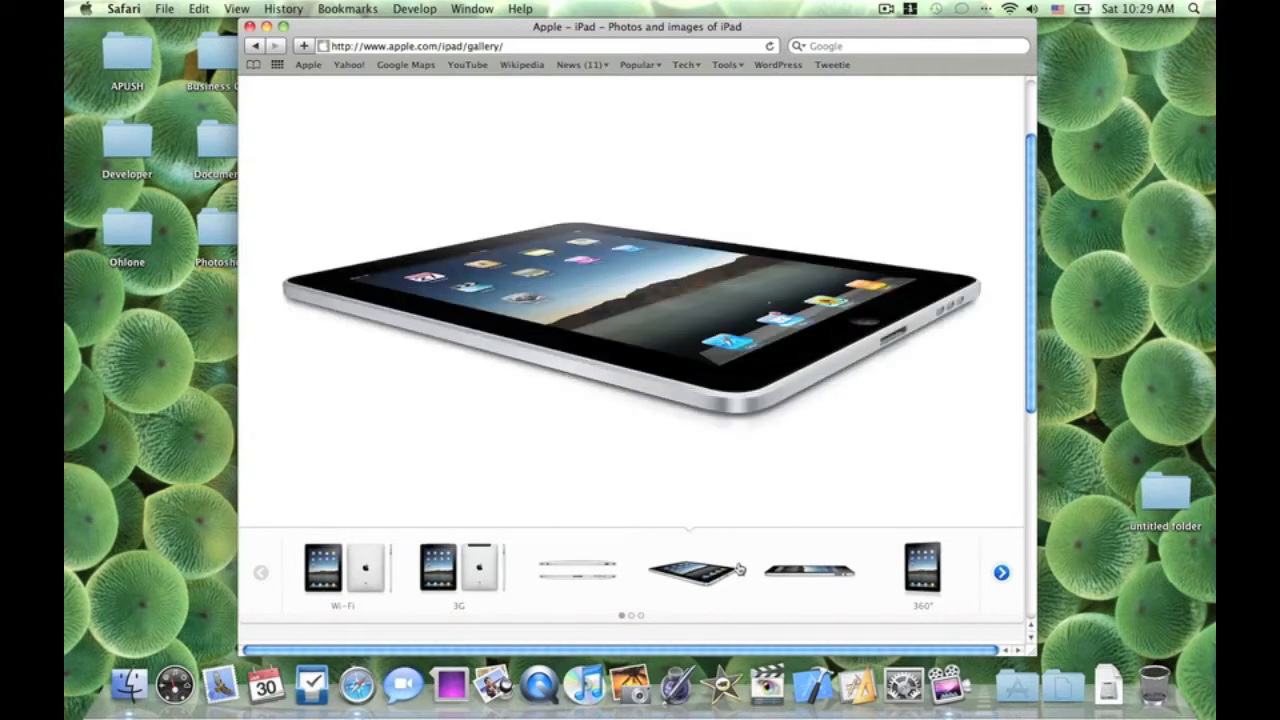
scroll(740, 563, "up", 3)
scroll(740, 562, "down", 3)
left_click(787, 573)
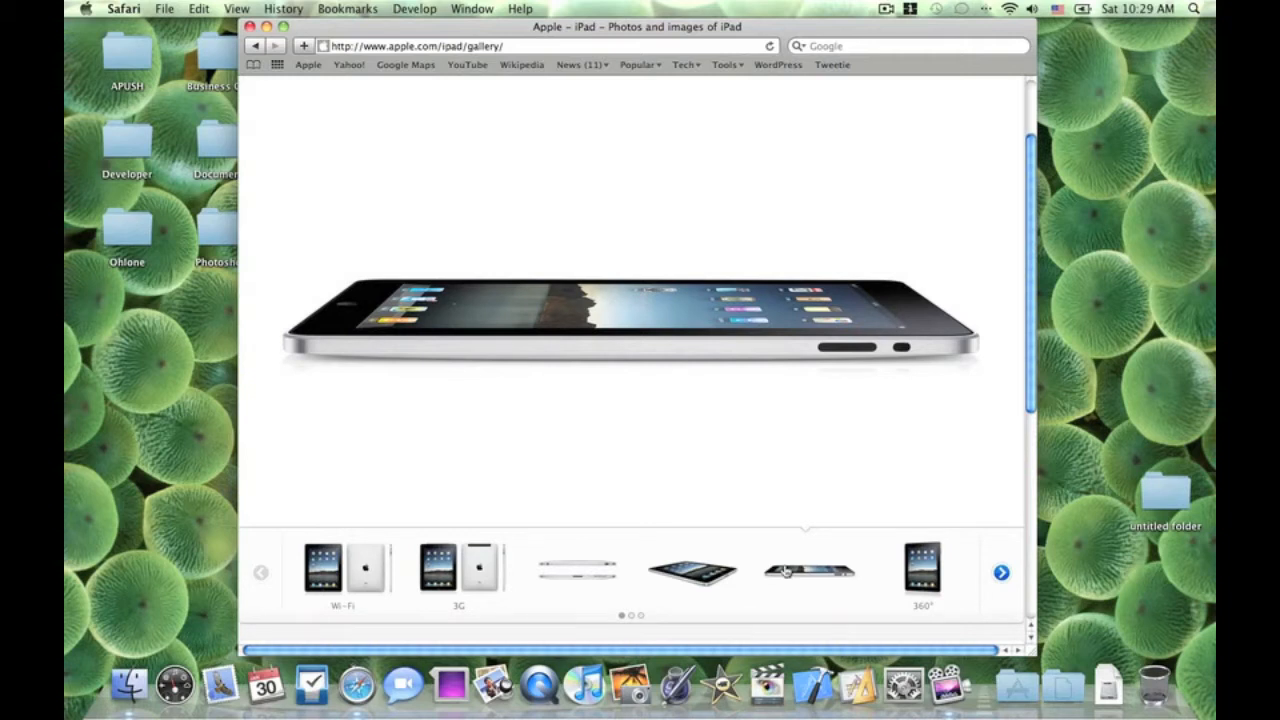
Rotate the iPad round to its edge in the 360° view, then head to the feature pages.
left_click(918, 568)
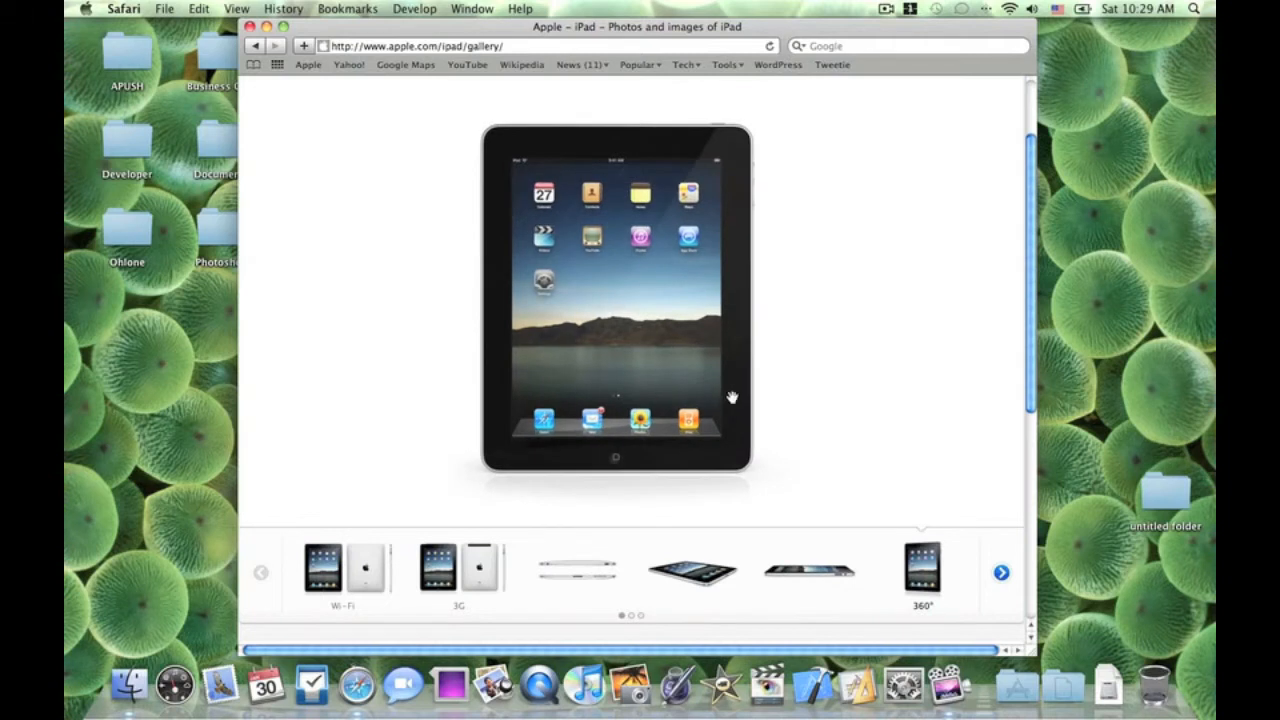
mouse_move(731, 315)
left_mouse_down()
mouse_move(499, 331)
mouse_move(617, 328)
mouse_move(649, 342)
left_mouse_up()
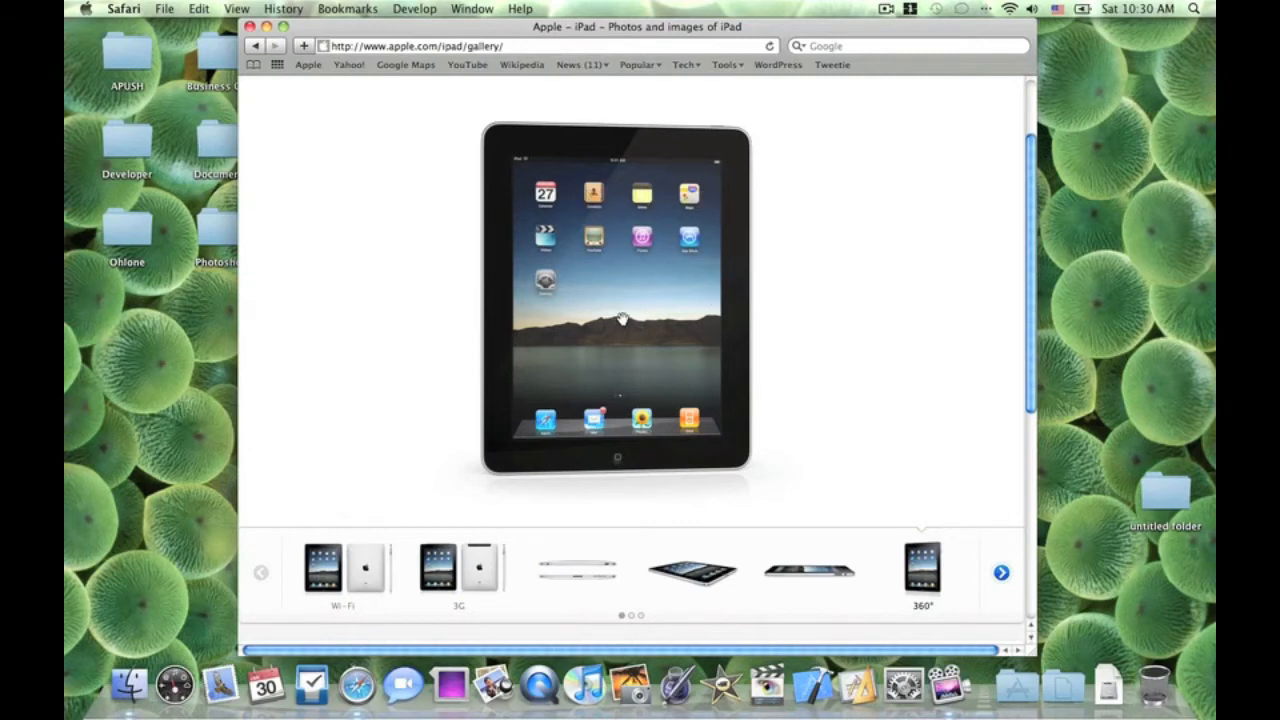
scroll(621, 320, "up", 3)
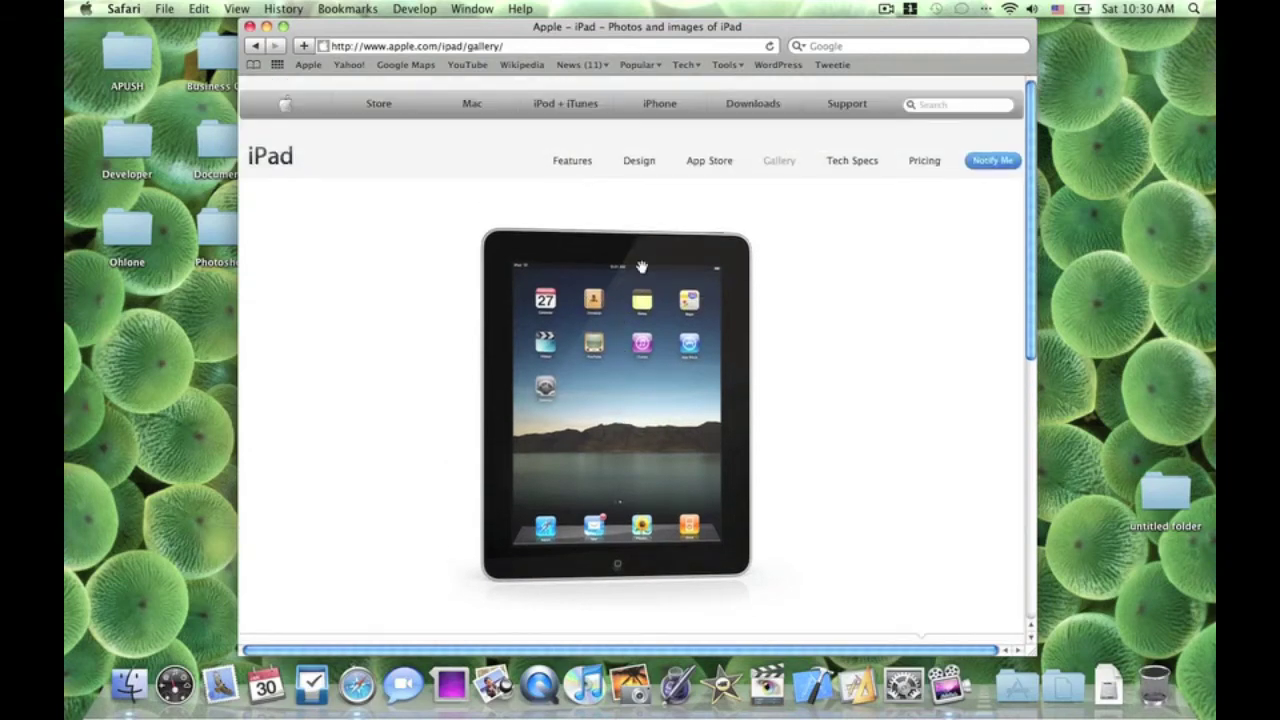
left_click(572, 160)
Go to the iPad Design feature page from the sub-navigation.
left_click(639, 160)
scroll(665, 180, "down", 8)
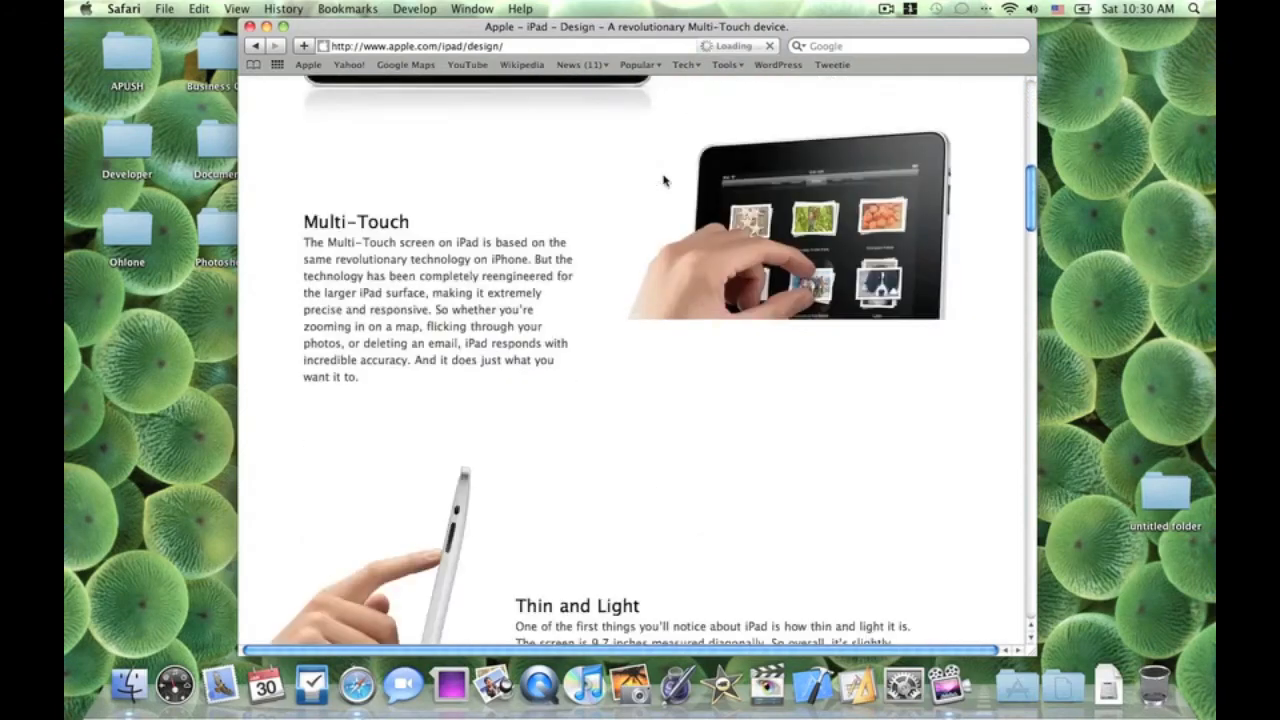
scroll(665, 180, "down", 1)
scroll(665, 180, "down", 10)
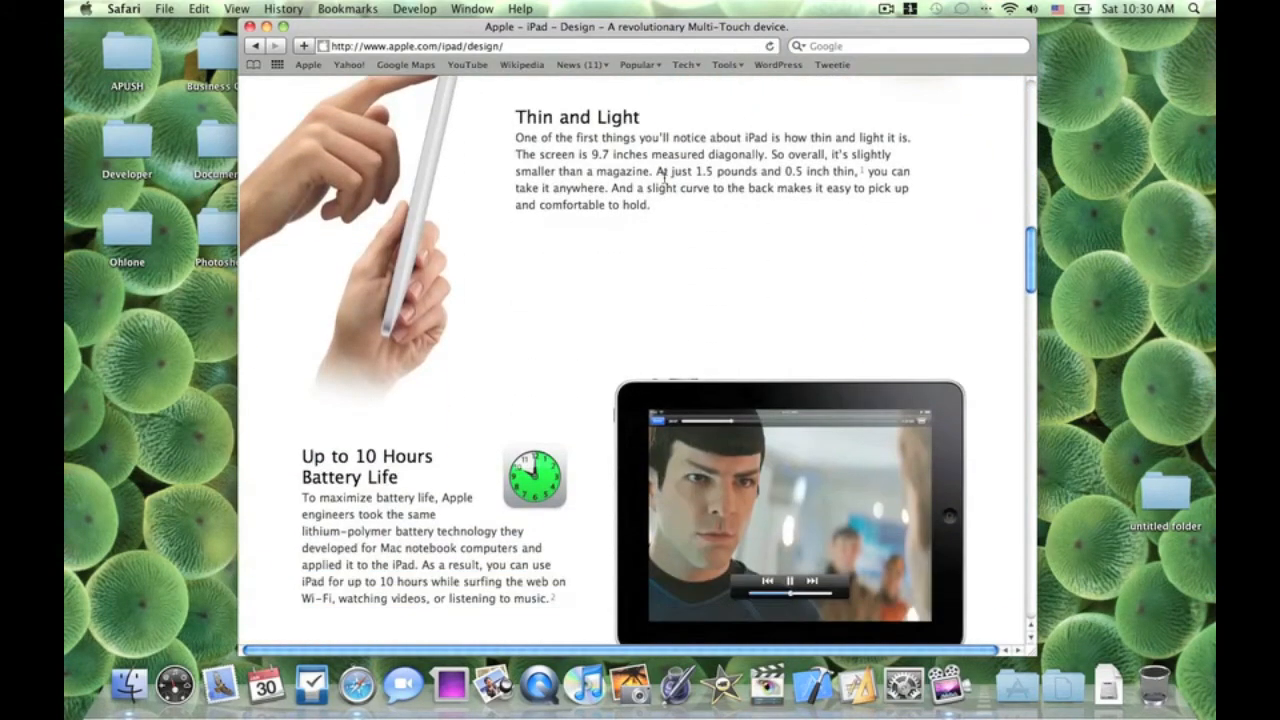
scroll(665, 180, "down", 8)
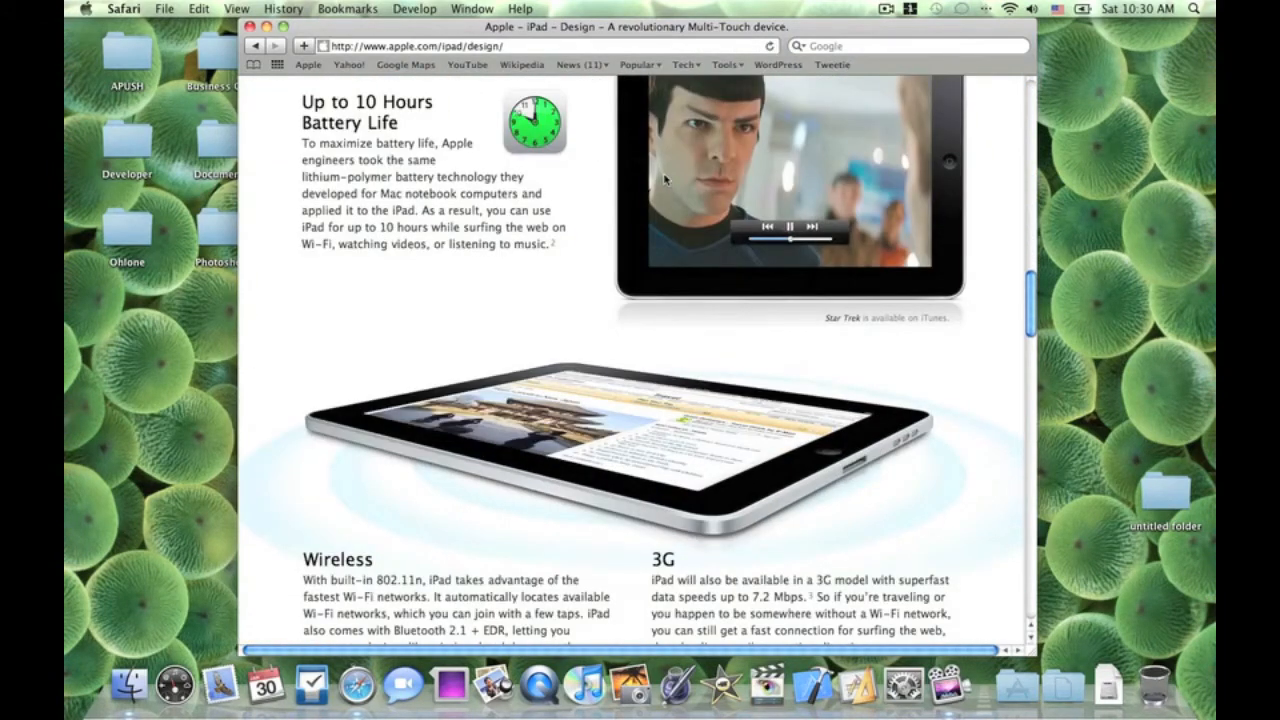
scroll(665, 180, "up", 8)
scroll(665, 180, "up", 5)
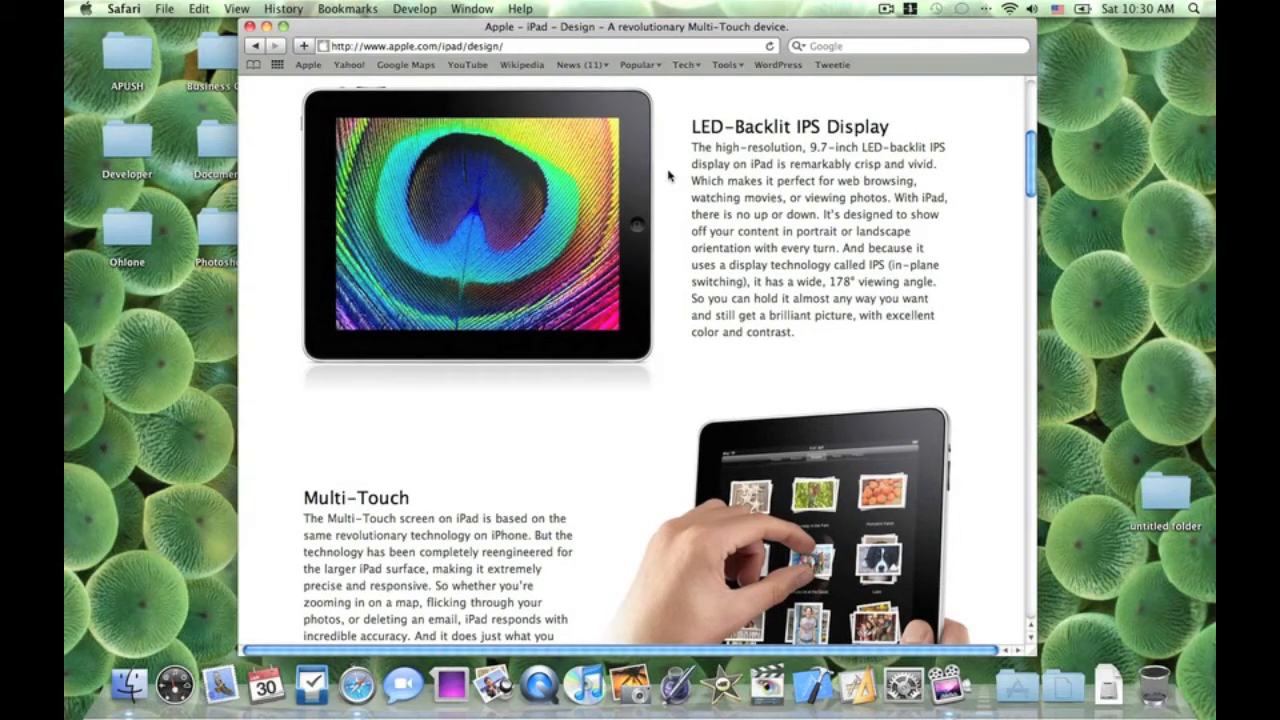
scroll(668, 175, "up", 5)
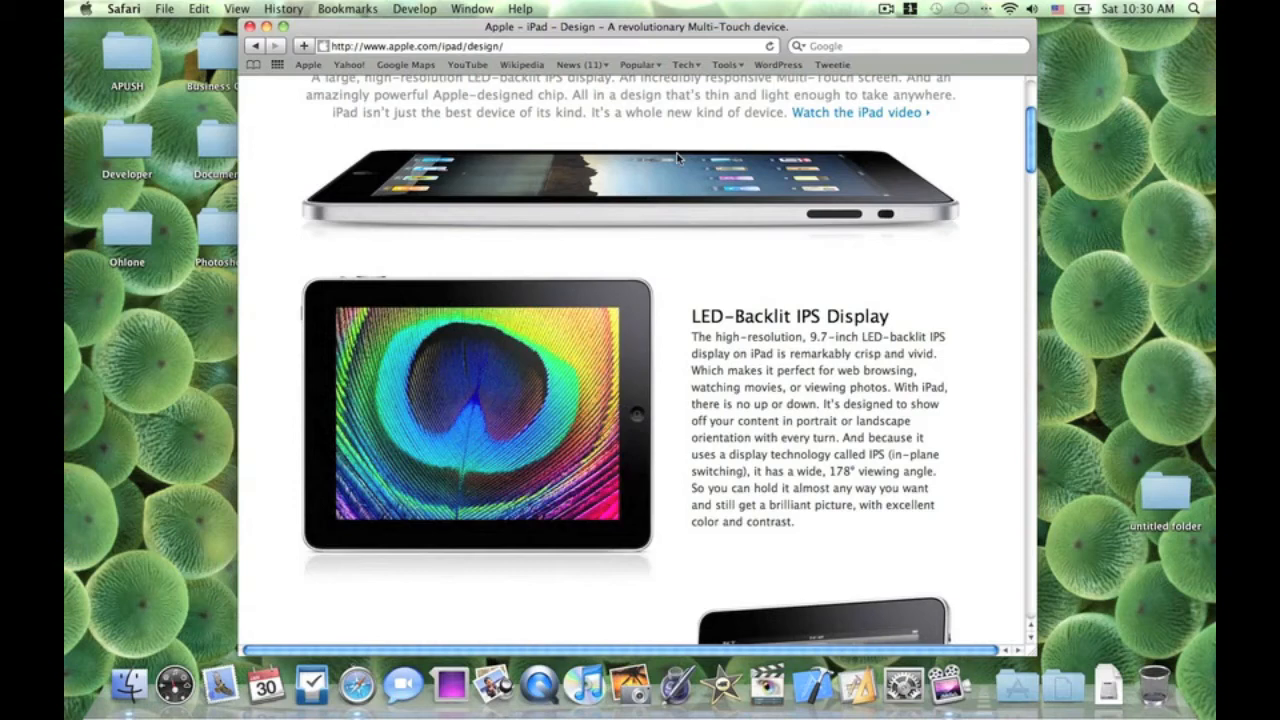
Briefly select the word IPS in the display heading and clear the selection.
left_click_drag(822, 318, 795, 318)
left_click(903, 322)
scroll(903, 322, "down", 2)
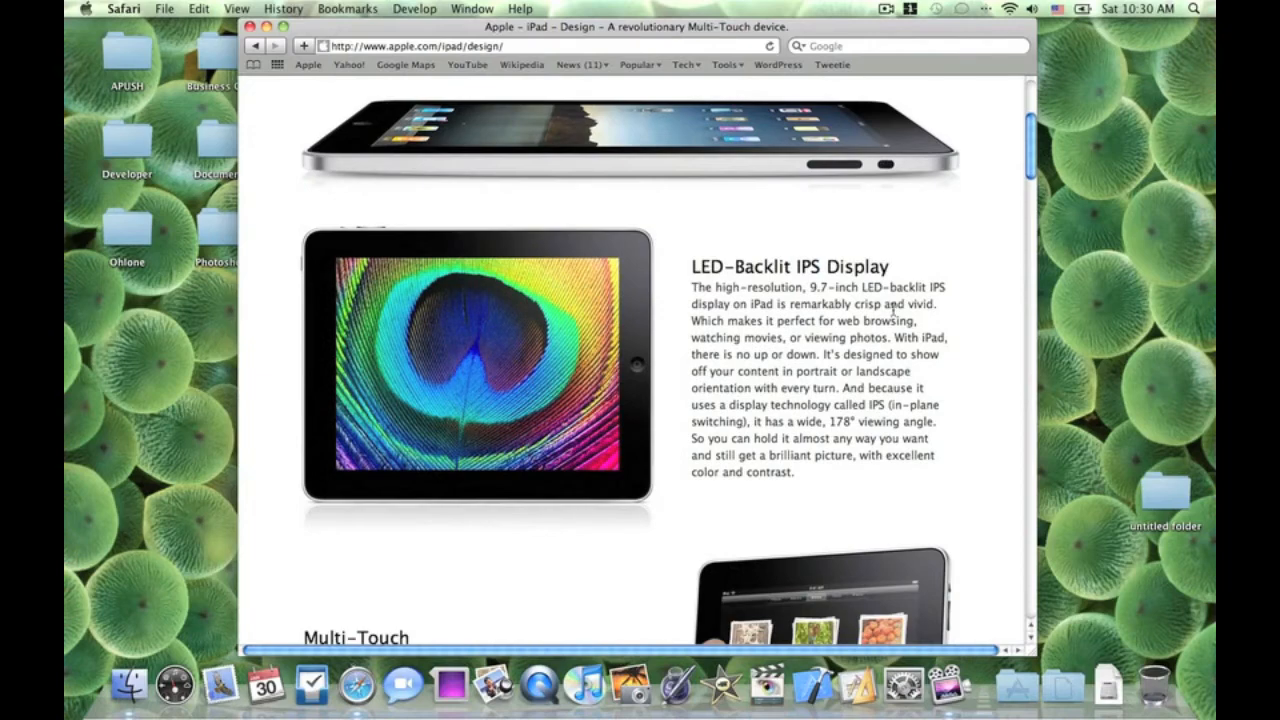
scroll(657, 302, "down", 8)
scroll(657, 302, "down", 6)
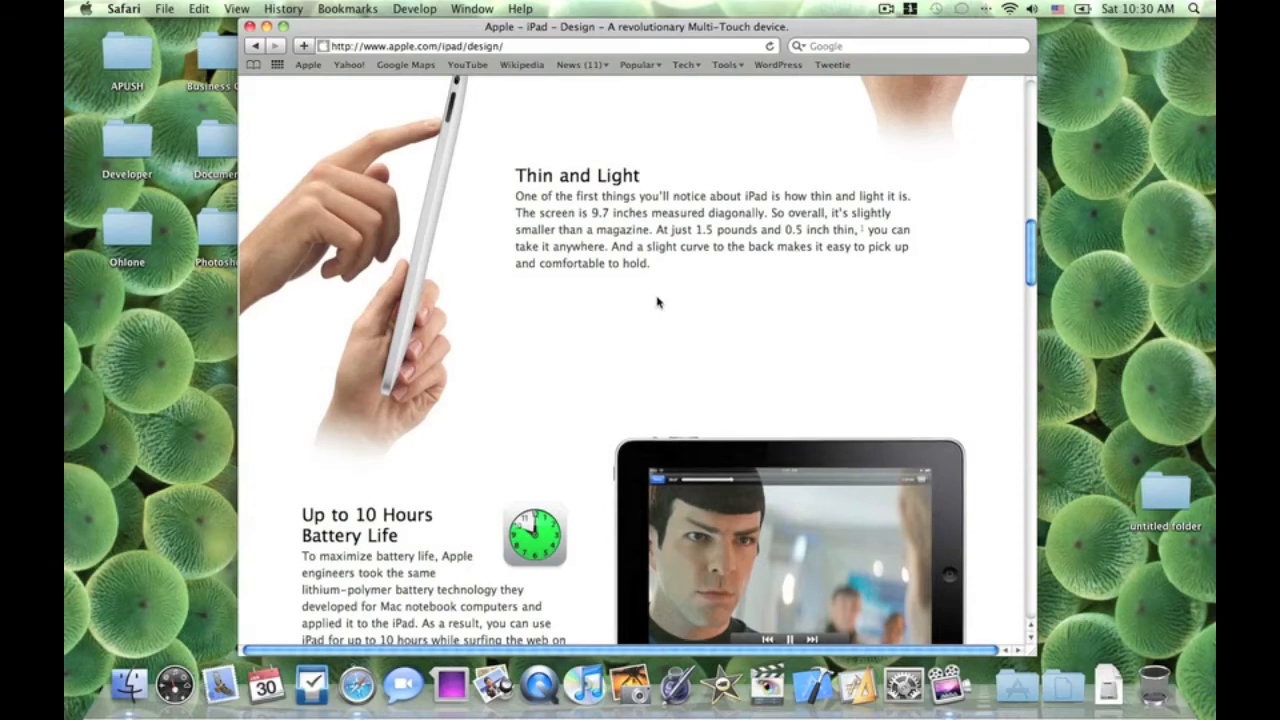
scroll(657, 302, "down", 4)
scroll(657, 302, "up", 5)
scroll(659, 299, "down", 5)
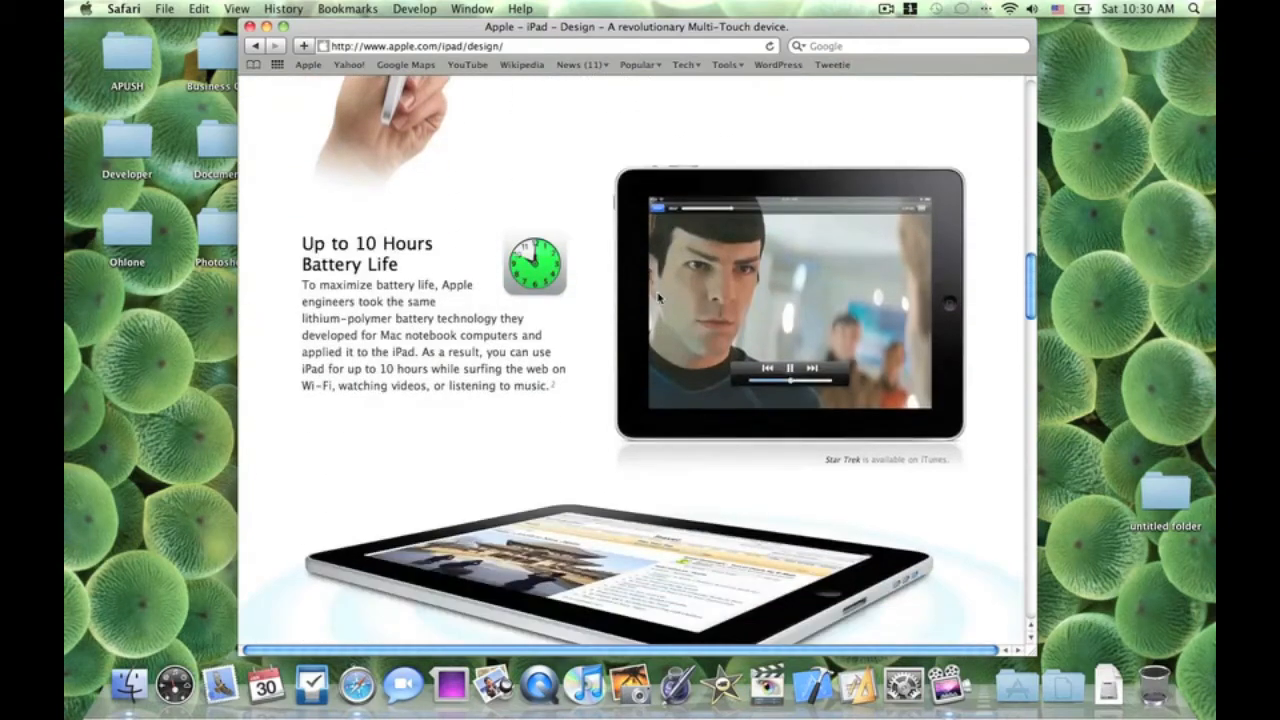
scroll(659, 299, "up", 5)
scroll(659, 299, "down", 5)
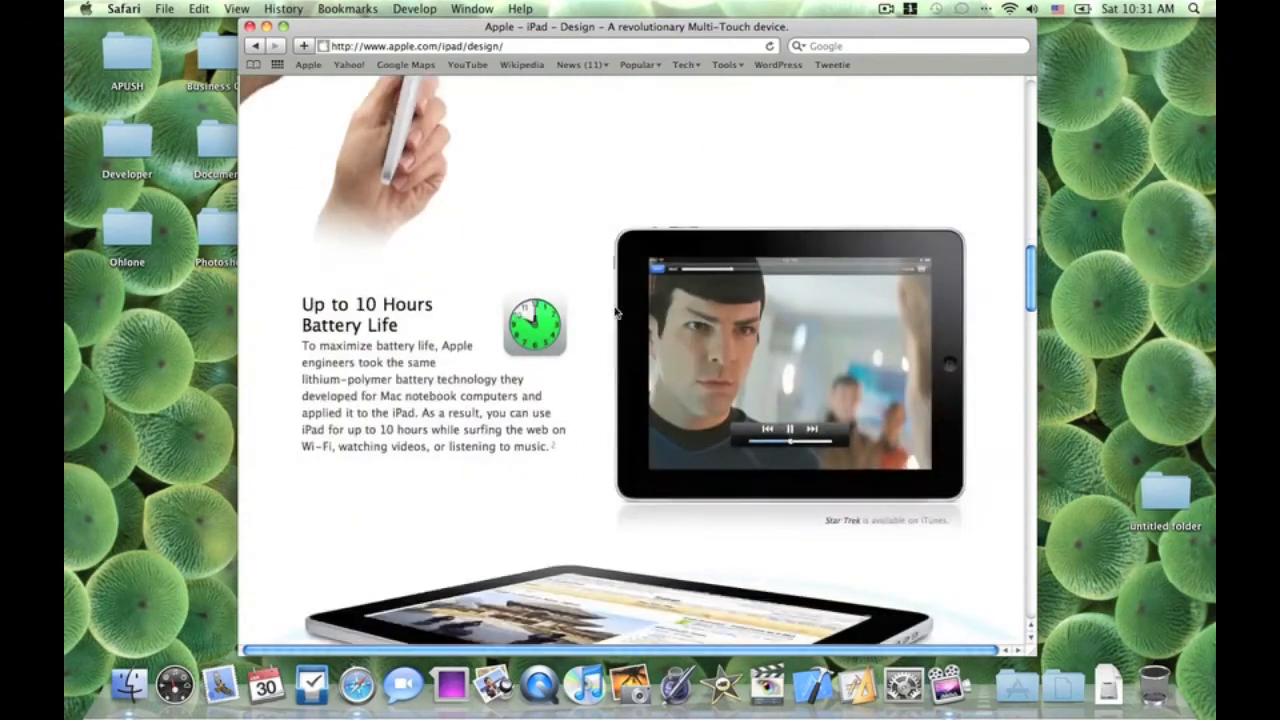
scroll(617, 311, "down", 2)
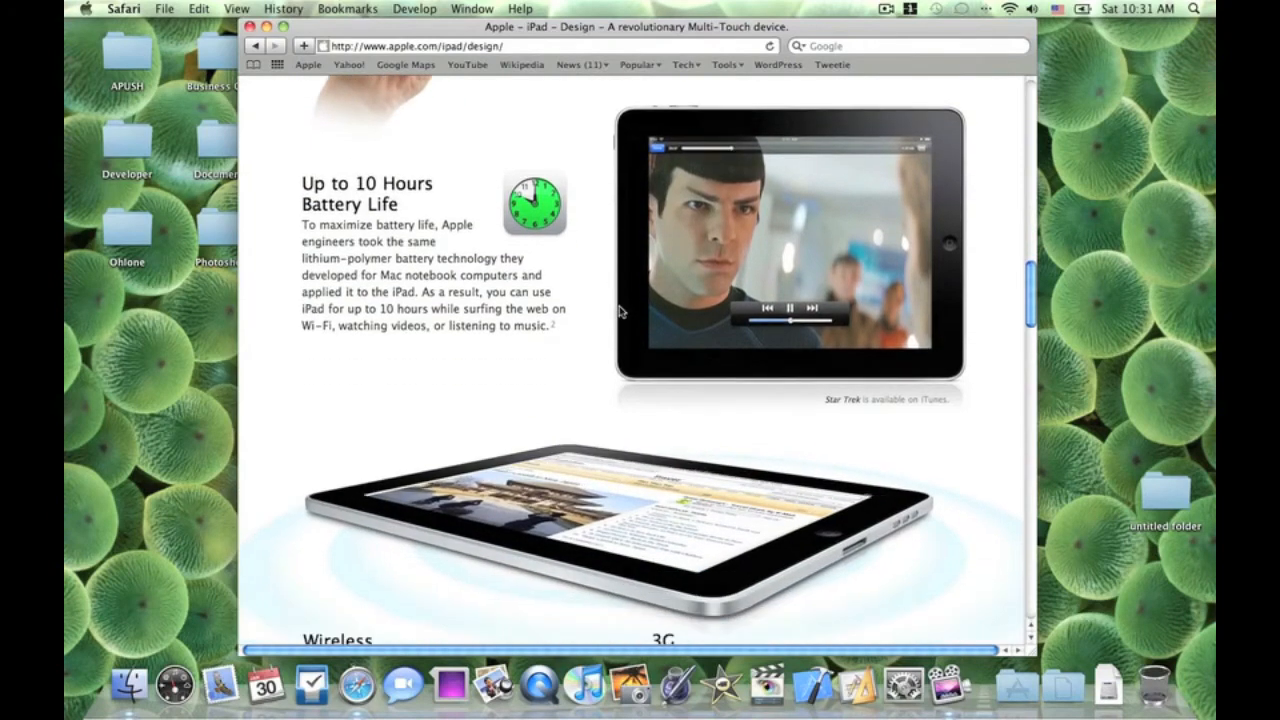
scroll(625, 310, "down", 1)
scroll(625, 310, "down", 5)
scroll(625, 315, "up", 6)
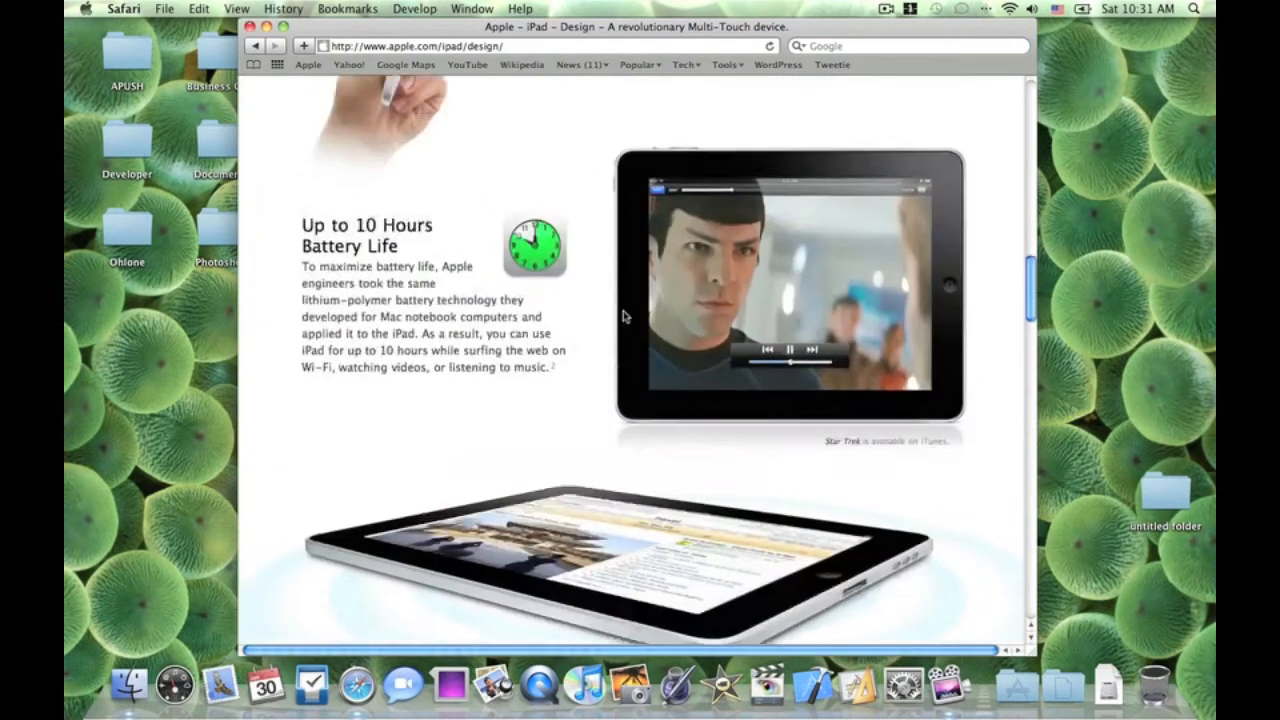
scroll(625, 315, "up", 2)
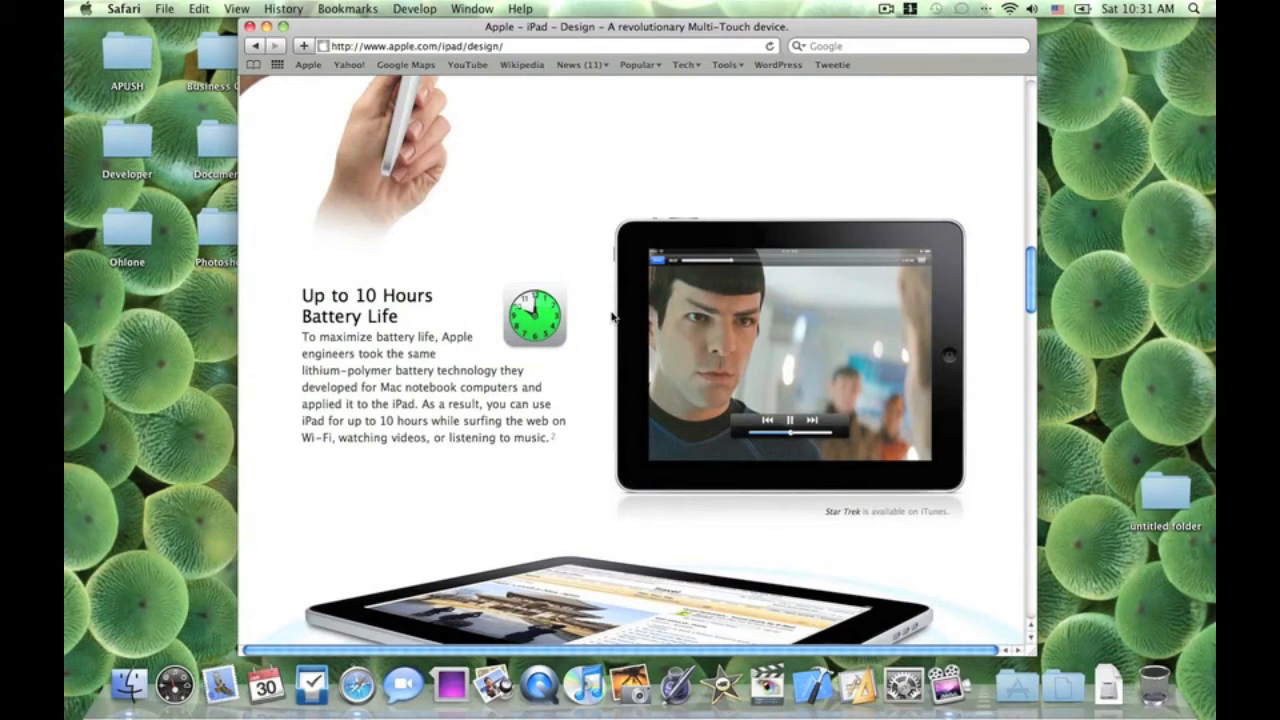
scroll(613, 316, "down", 8)
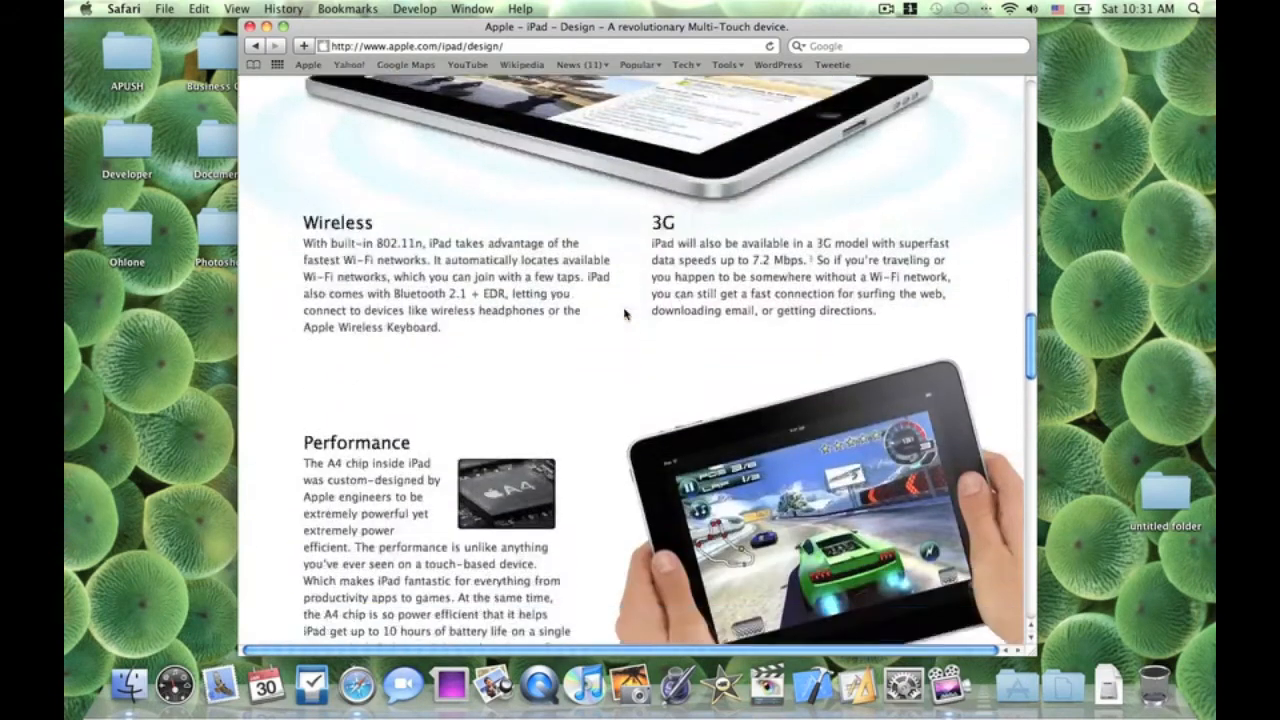
scroll(625, 310, "down", 2)
scroll(648, 308, "down", 5)
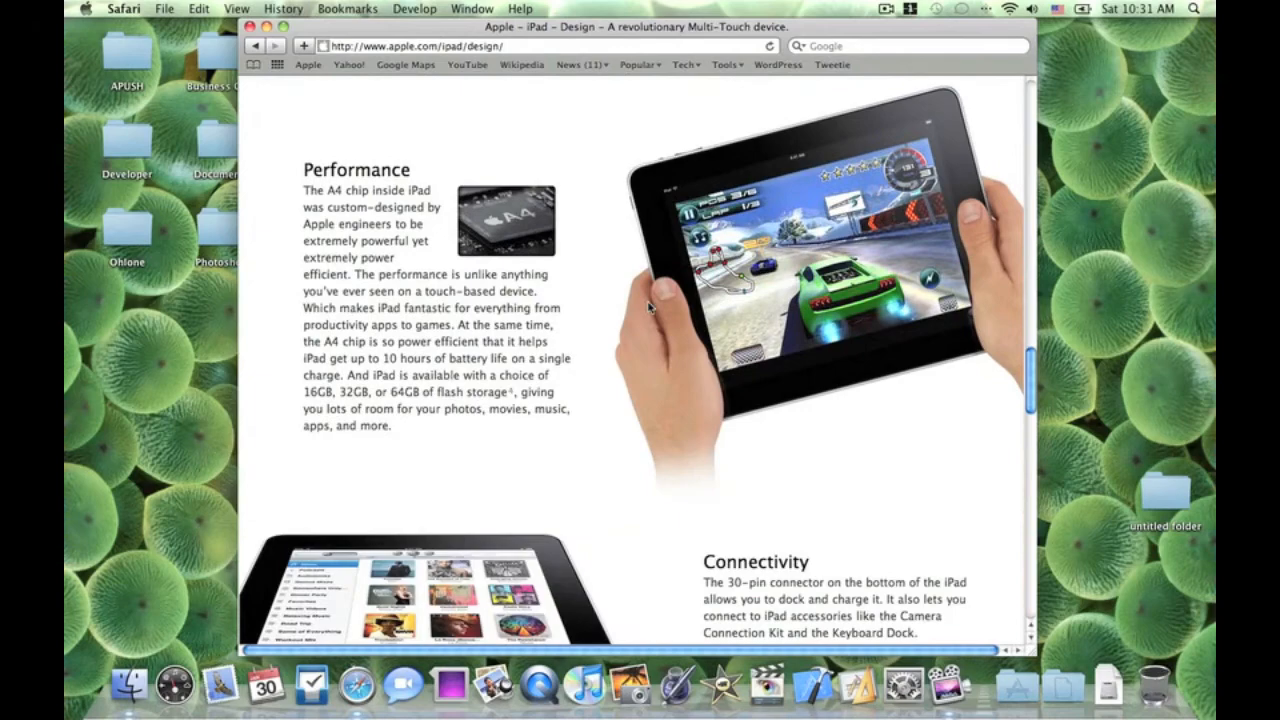
scroll(648, 308, "down", 5)
scroll(648, 308, "up", 5)
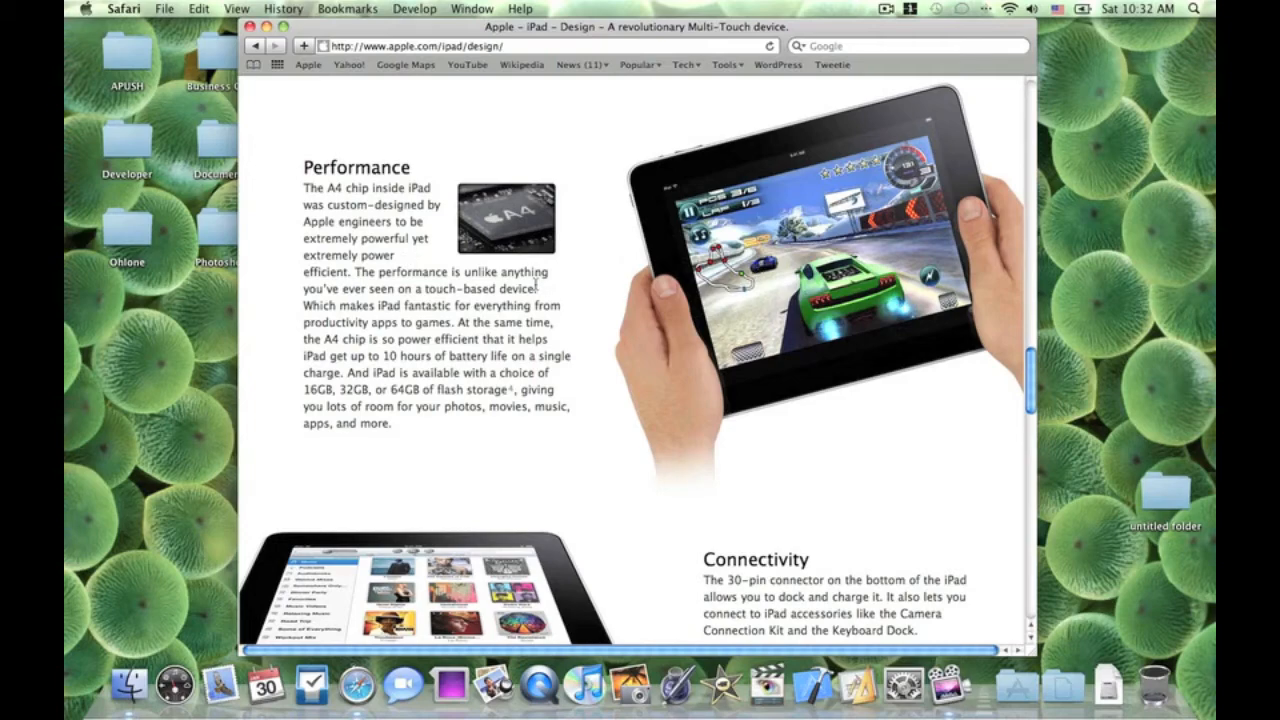
scroll(540, 285, "up", 5)
scroll(538, 285, "down", 3)
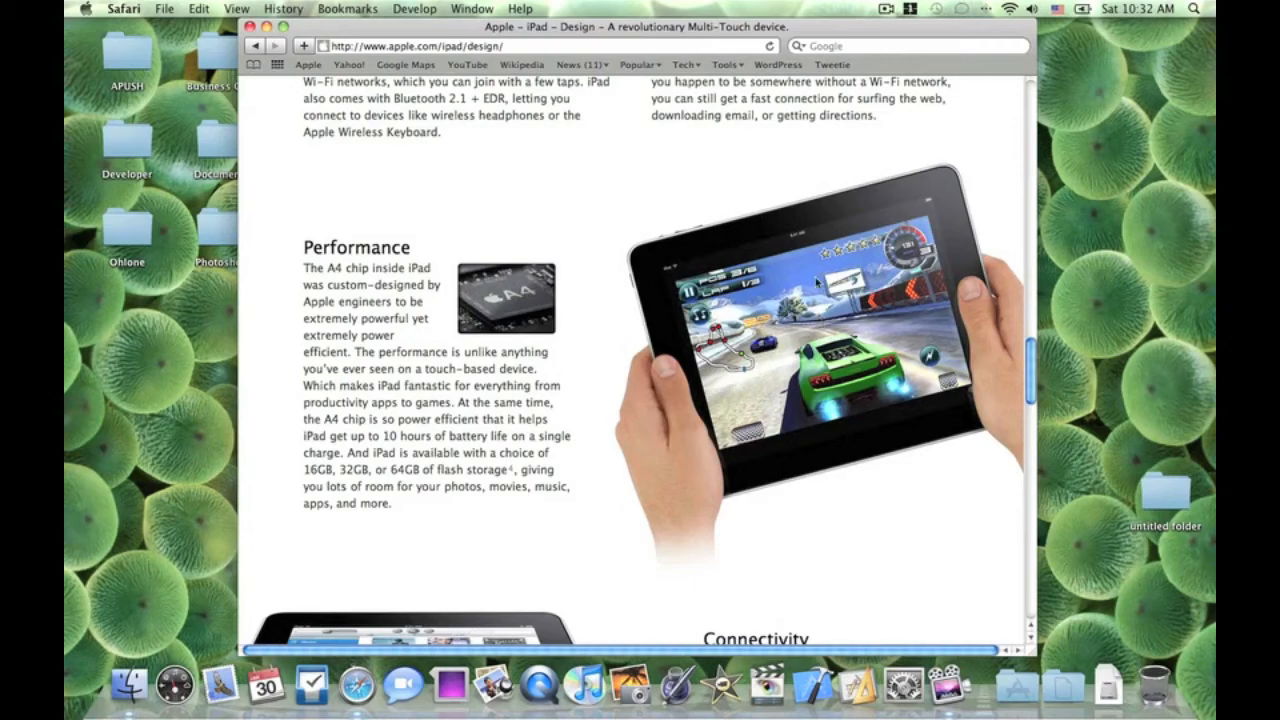
scroll(818, 318, "up", 15)
scroll(840, 250, "up", 15)
scroll(847, 208, "up", 10)
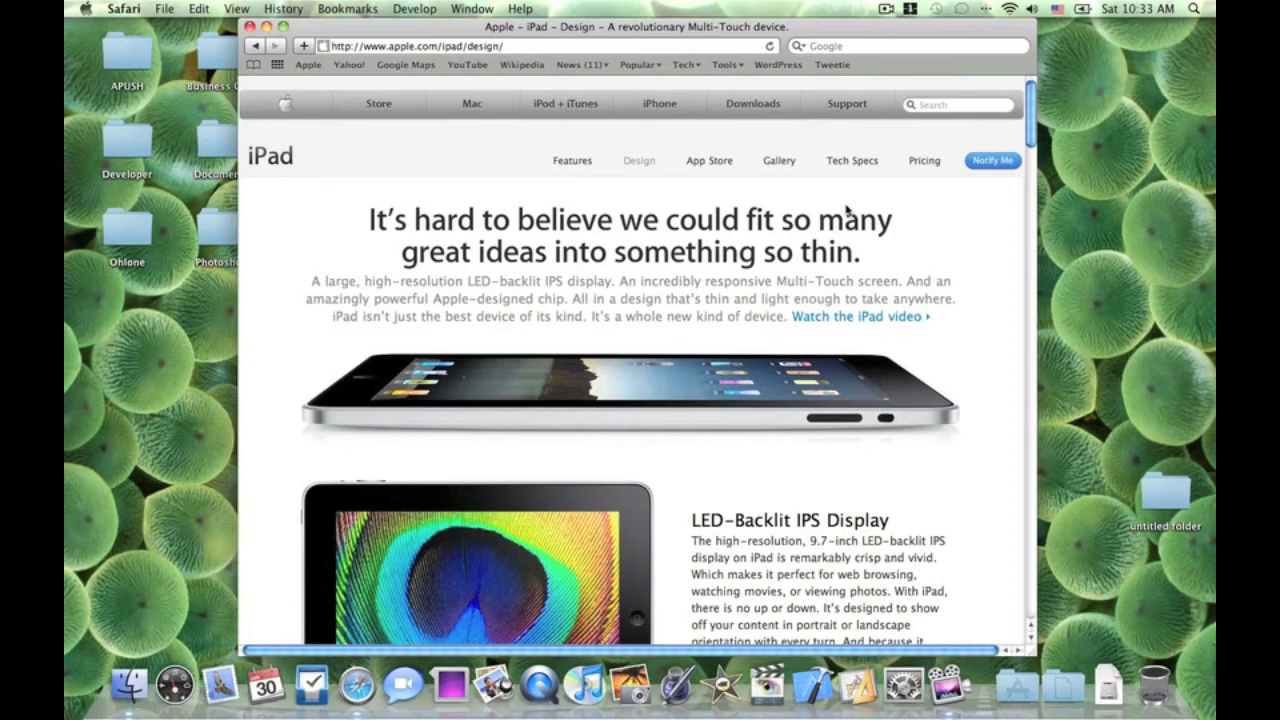
scroll(628, 272, "down", 5)
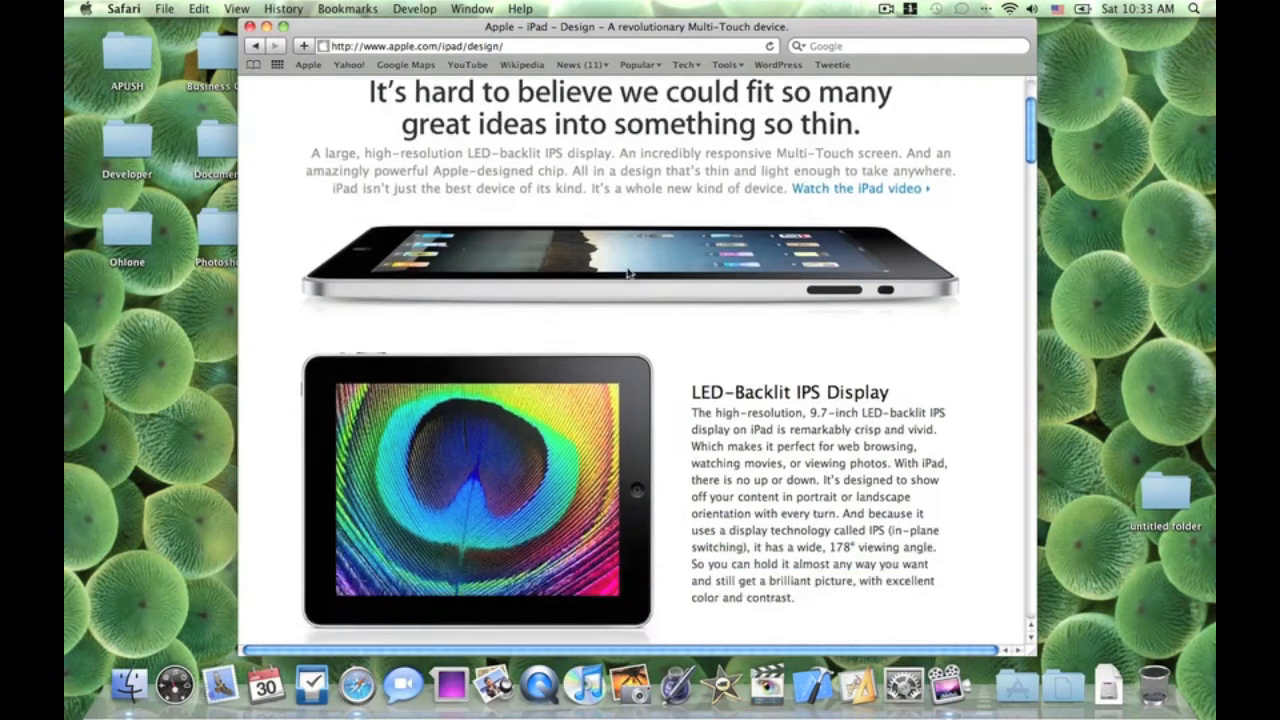
scroll(628, 272, "down", 5)
scroll(628, 272, "down", 2)
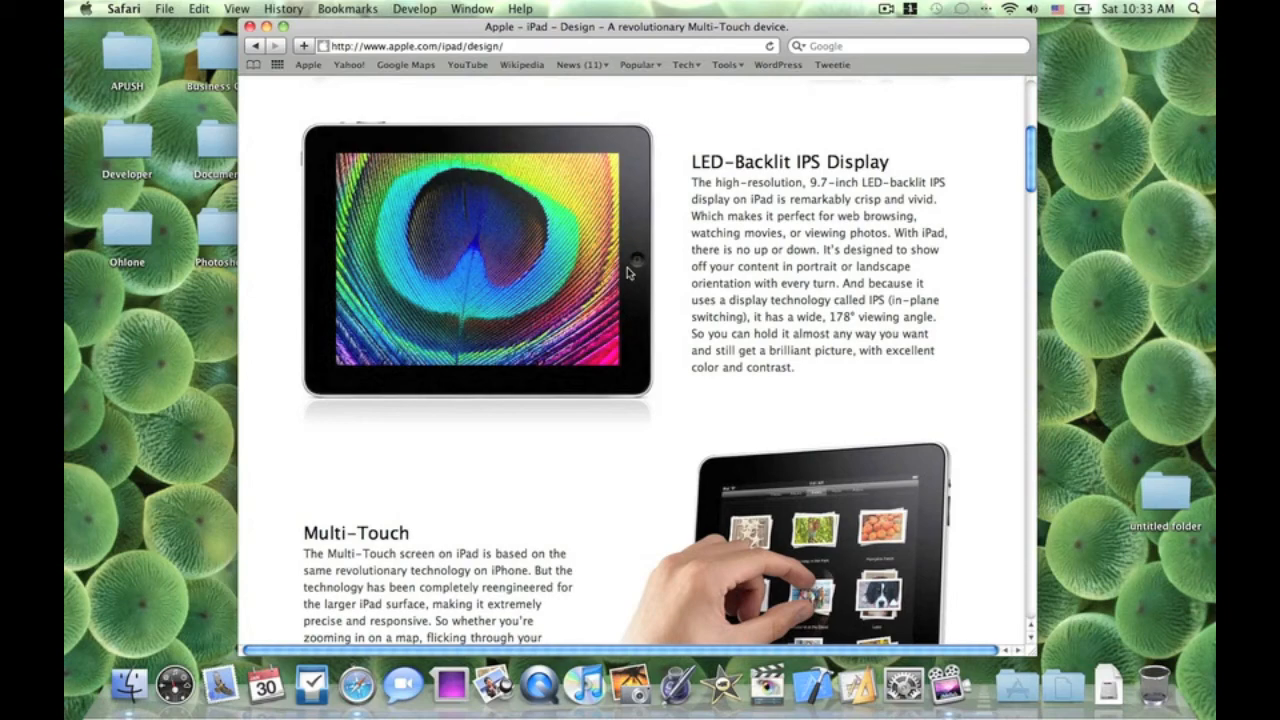
scroll(627, 267, "up", 10)
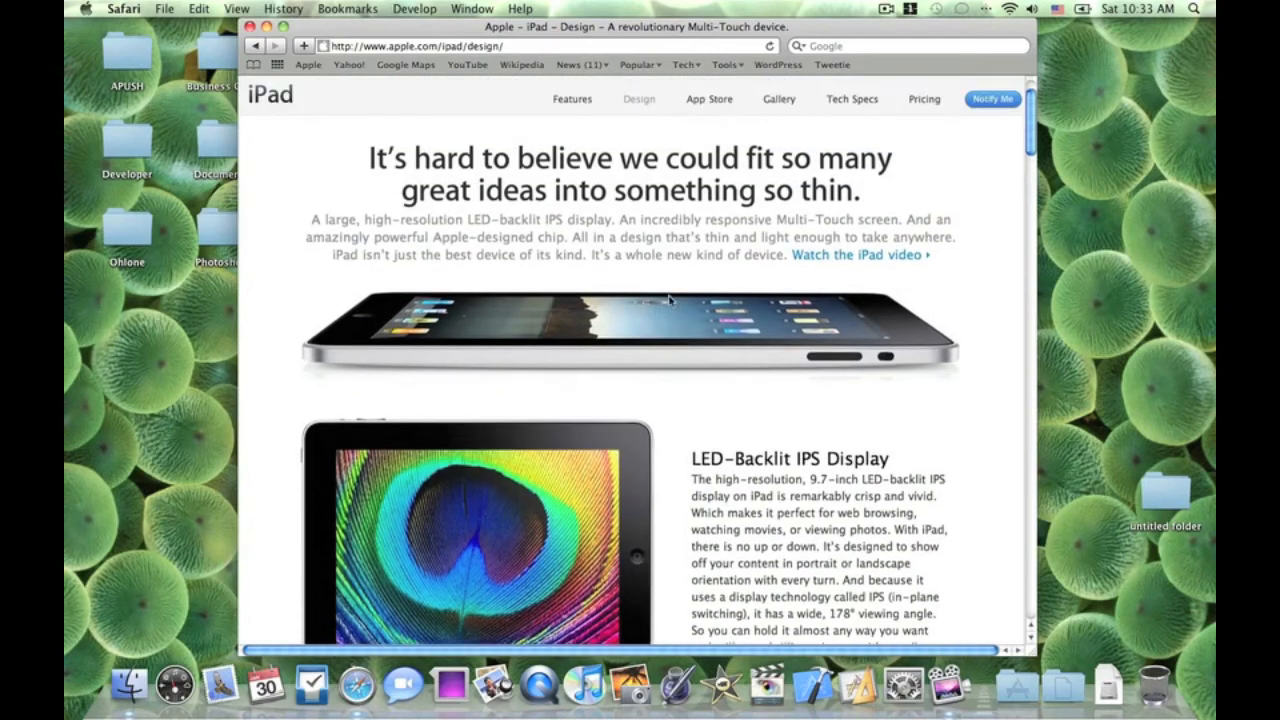
scroll(668, 298, "down", 10)
scroll(668, 298, "down", 5)
scroll(668, 298, "down", 5)
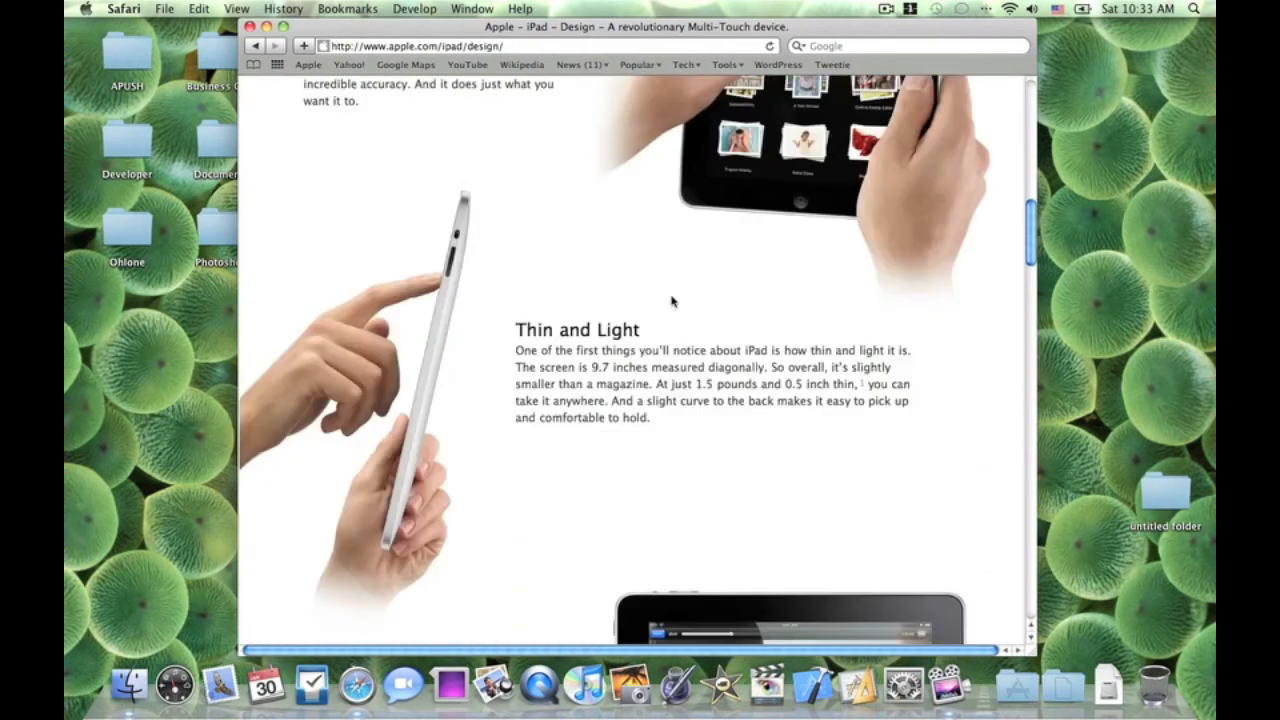
scroll(668, 298, "down", 5)
scroll(672, 301, "down", 5)
scroll(672, 301, "up", 5)
scroll(672, 301, "up", 10)
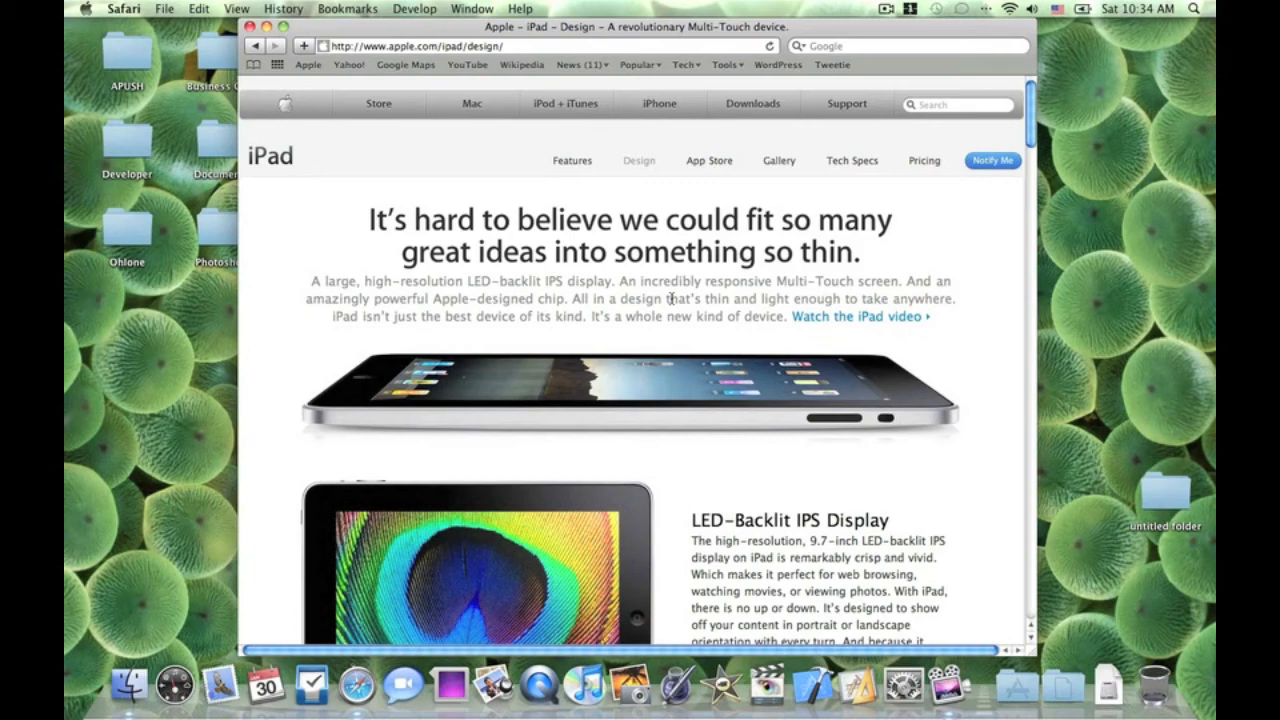
scroll(658, 245, "down", 15)
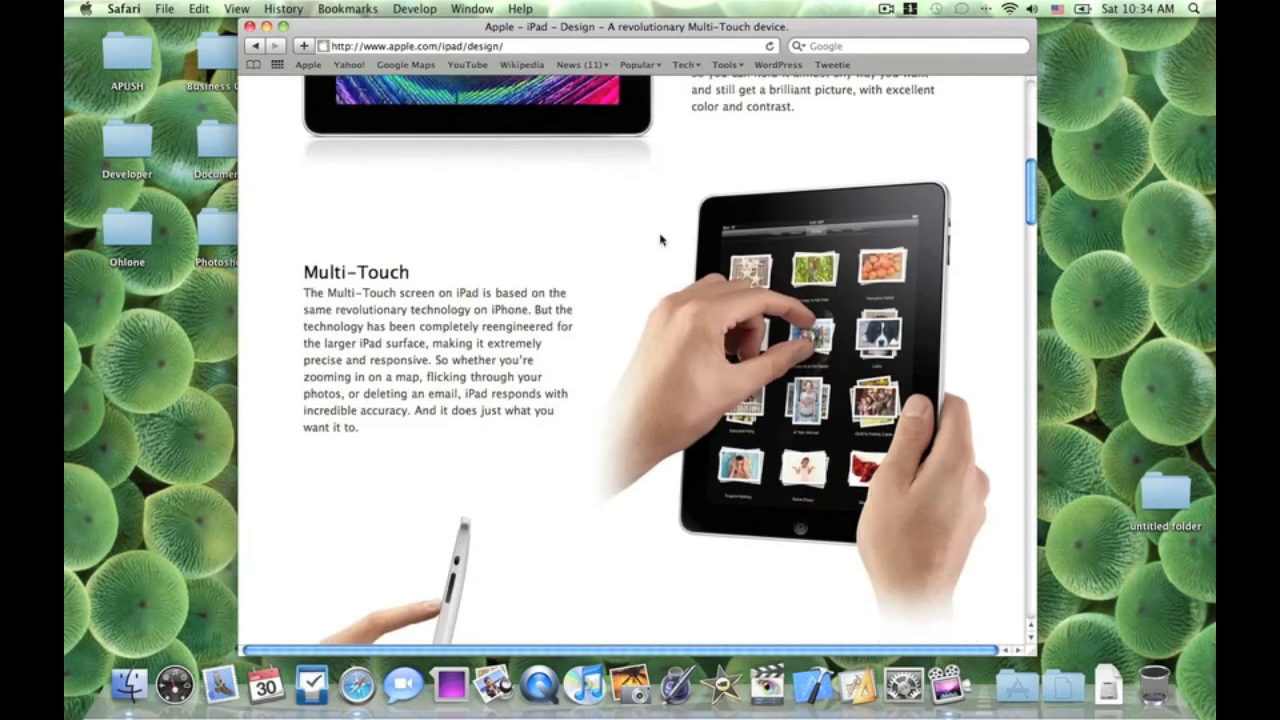
scroll(660, 239, "down", 5)
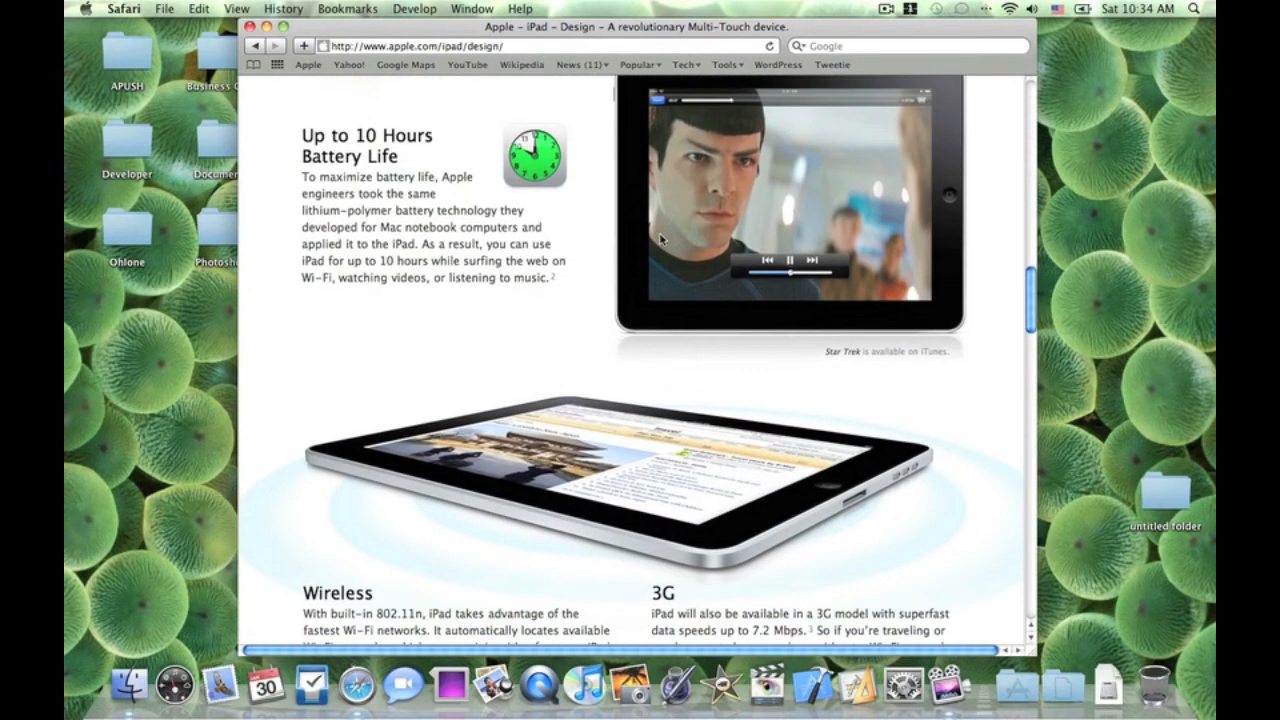
scroll(660, 239, "down", 10)
scroll(660, 239, "up", 10)
scroll(596, 337, "up", 2)
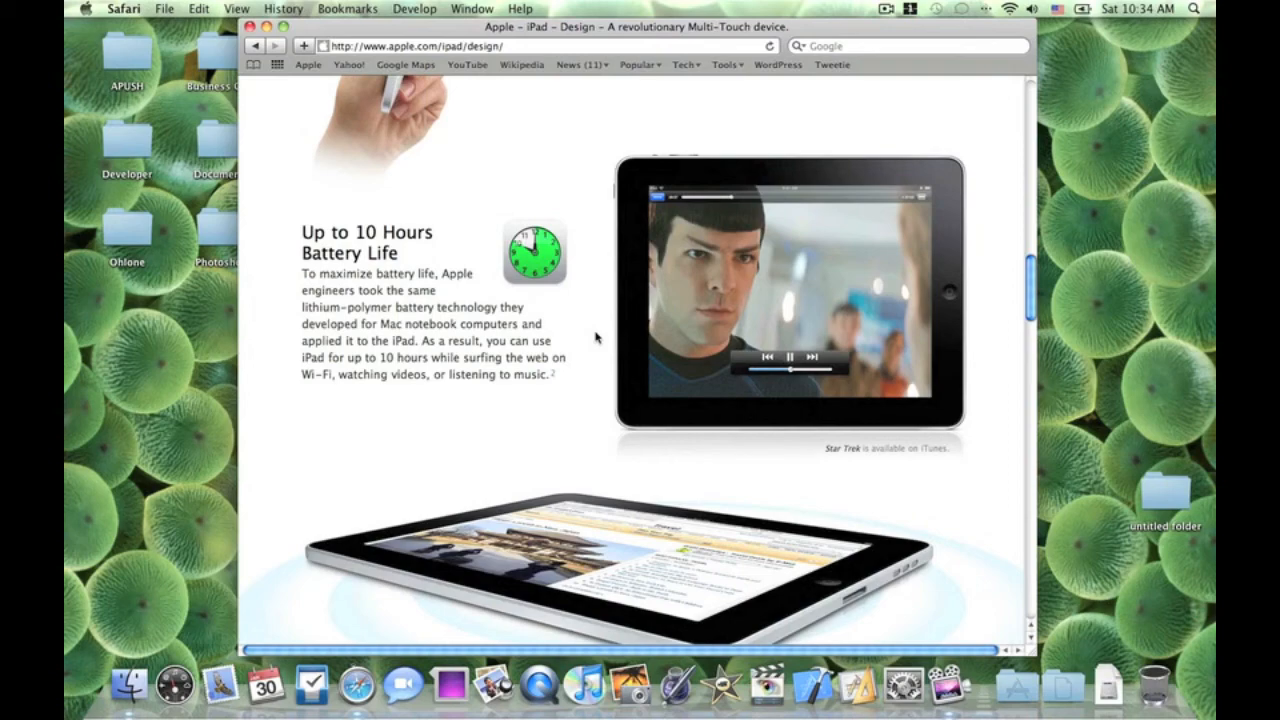
scroll(656, 285, "up", 2)
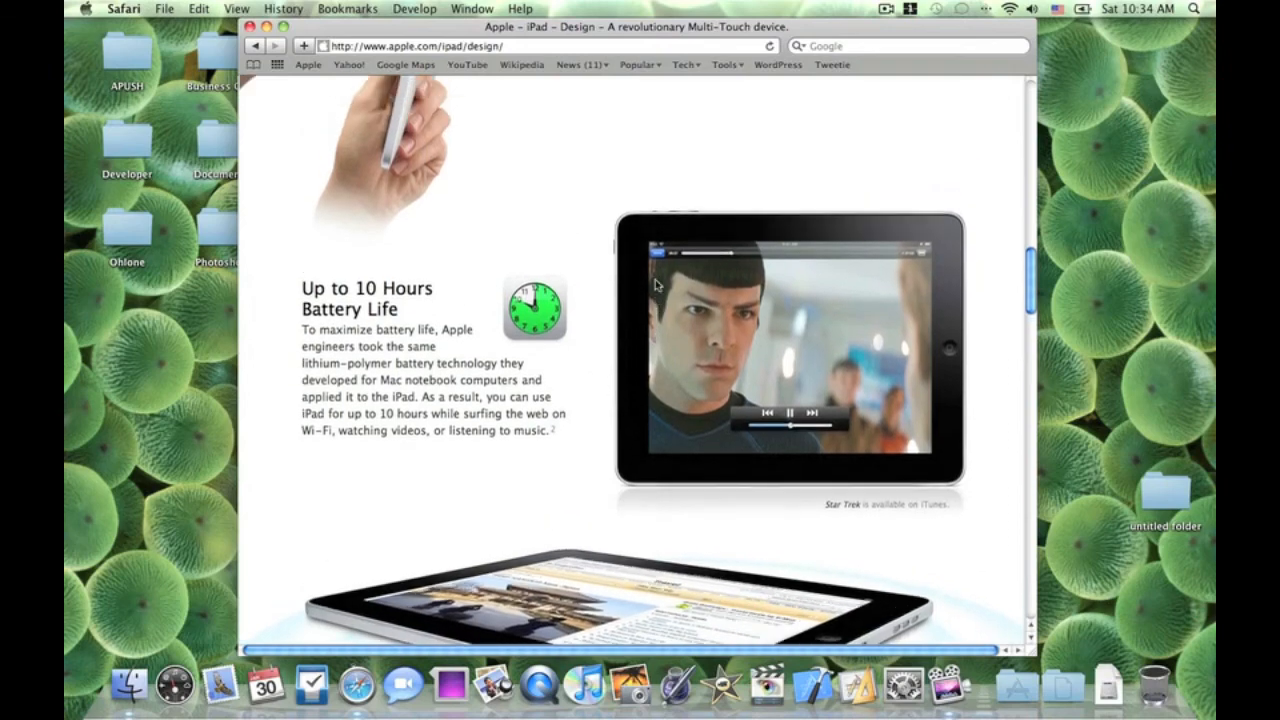
scroll(656, 285, "up", 3)
scroll(656, 285, "up", 10)
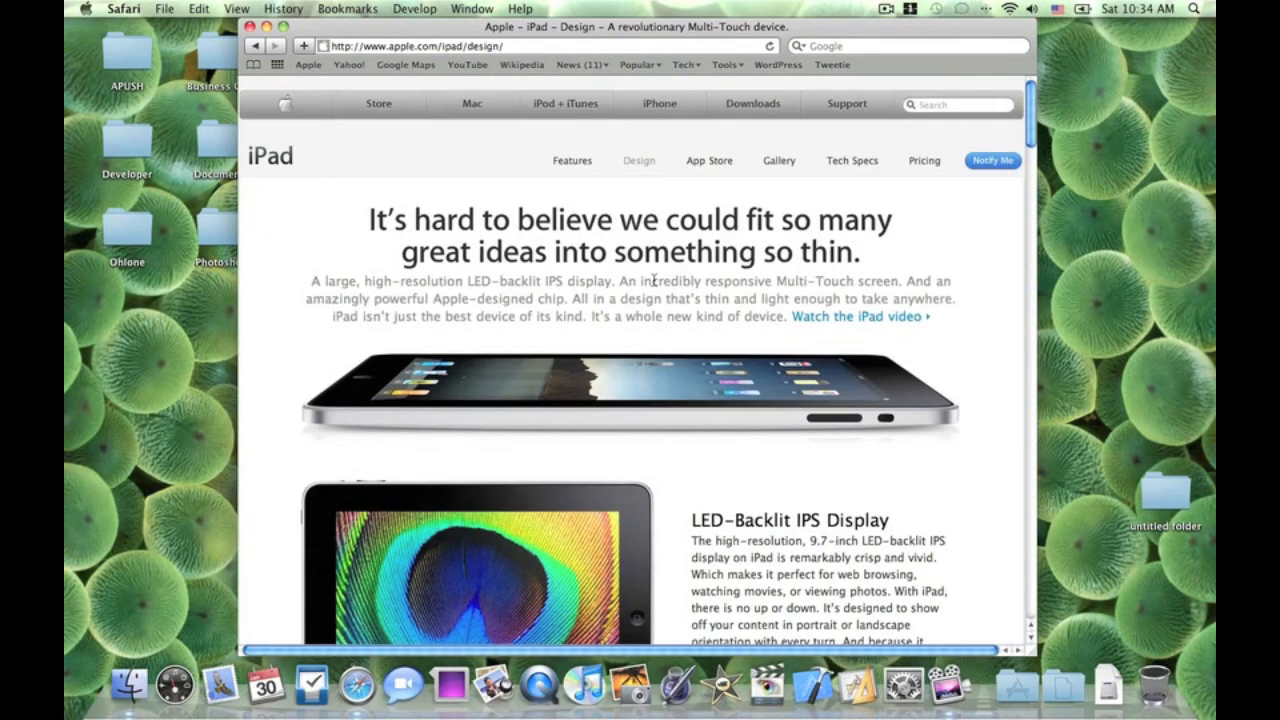
scroll(654, 280, "down", 10)
scroll(654, 282, "down", 5)
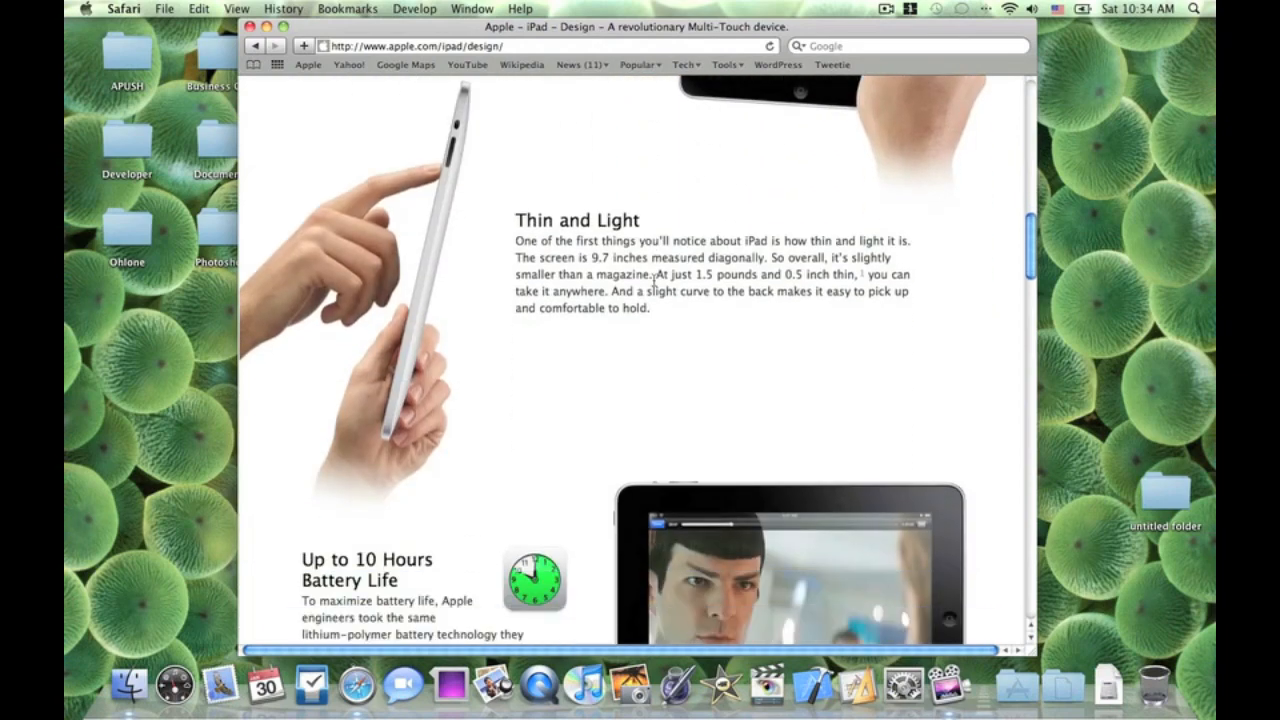
scroll(654, 282, "up", 5)
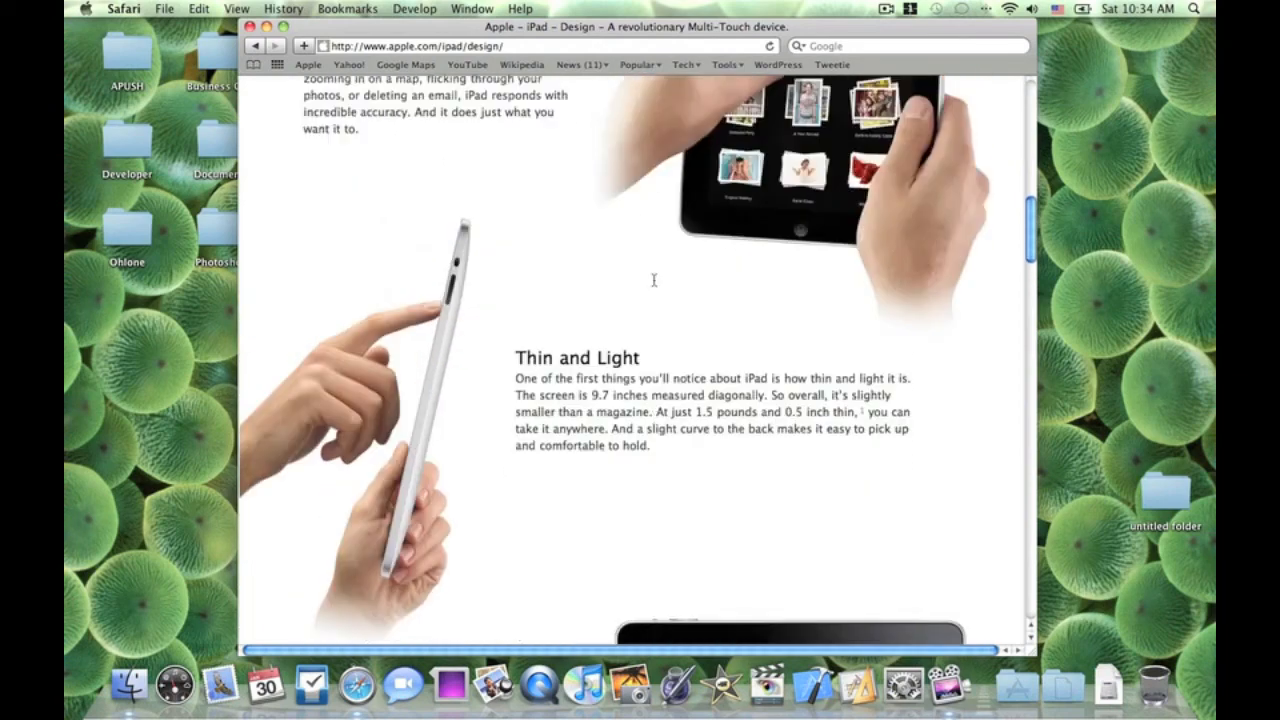
scroll(654, 282, "up", 8)
scroll(654, 282, "up", 3)
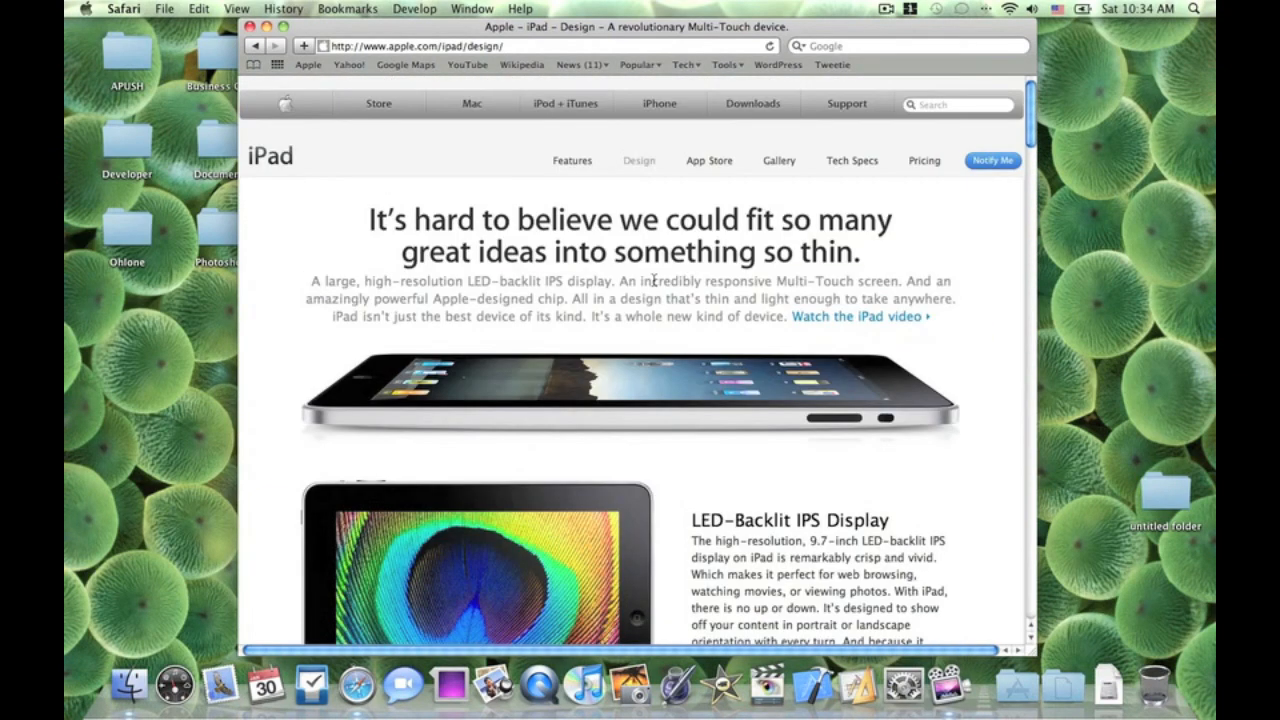